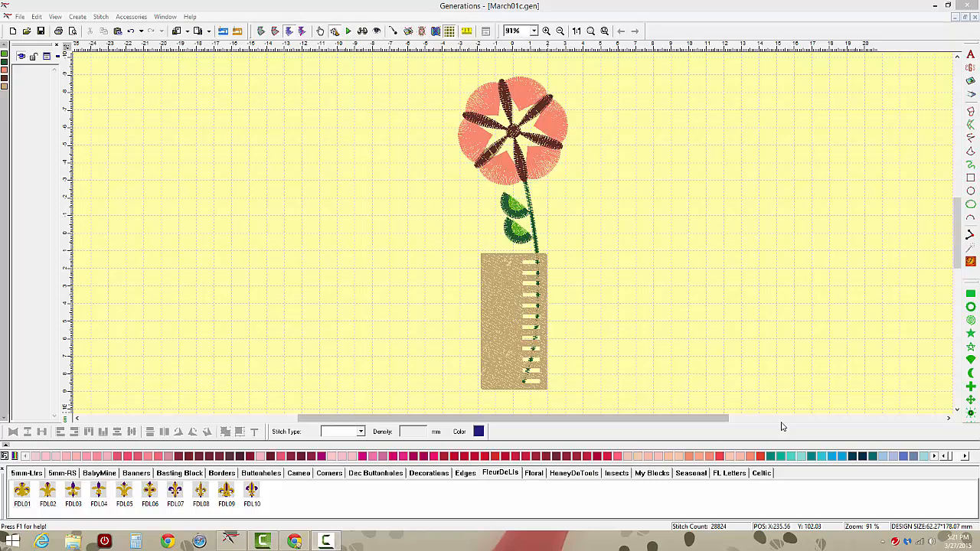
# Group the flower, stem, leaves and tan rectangular base into a single object.
pyautogui.click(474, 106)
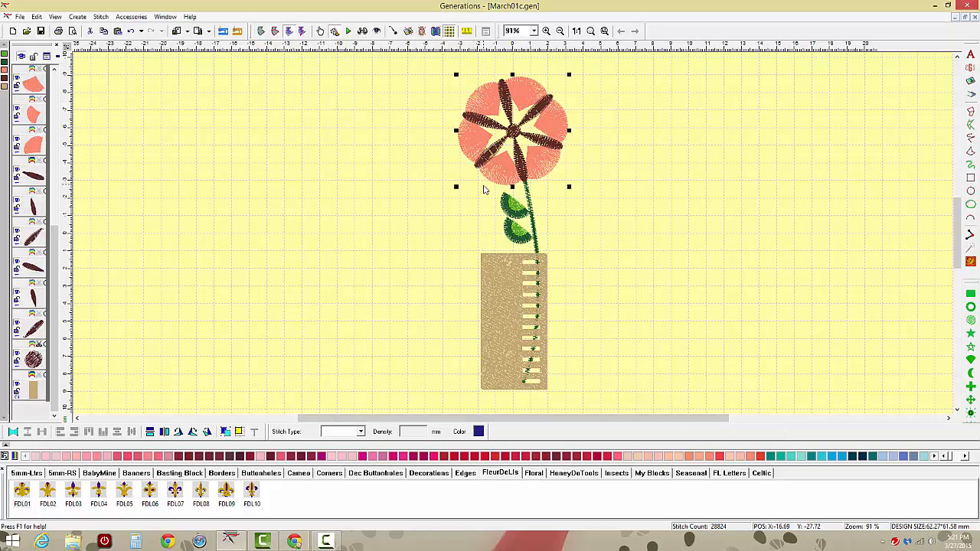
pyautogui.click(508, 285)
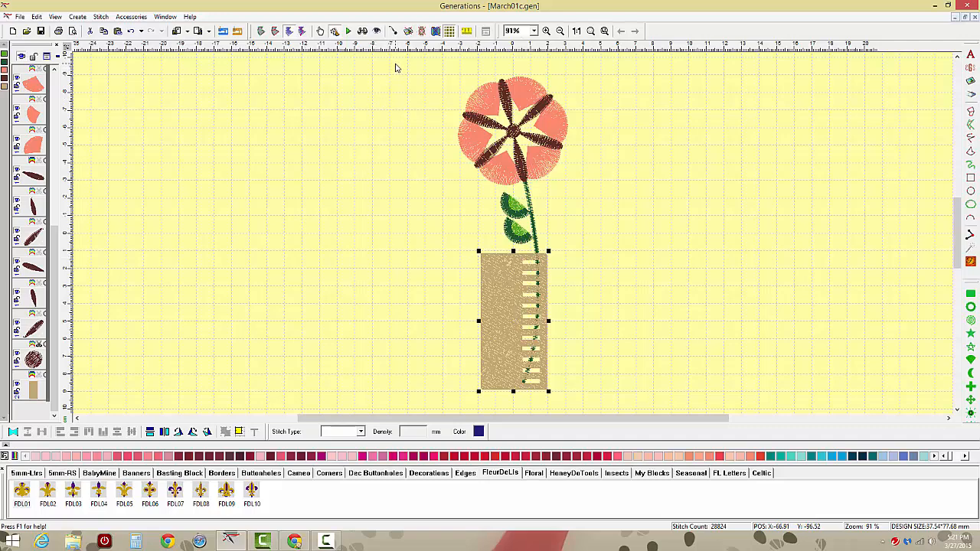
pyautogui.moveTo(395, 66); pyautogui.dragTo(569, 412)
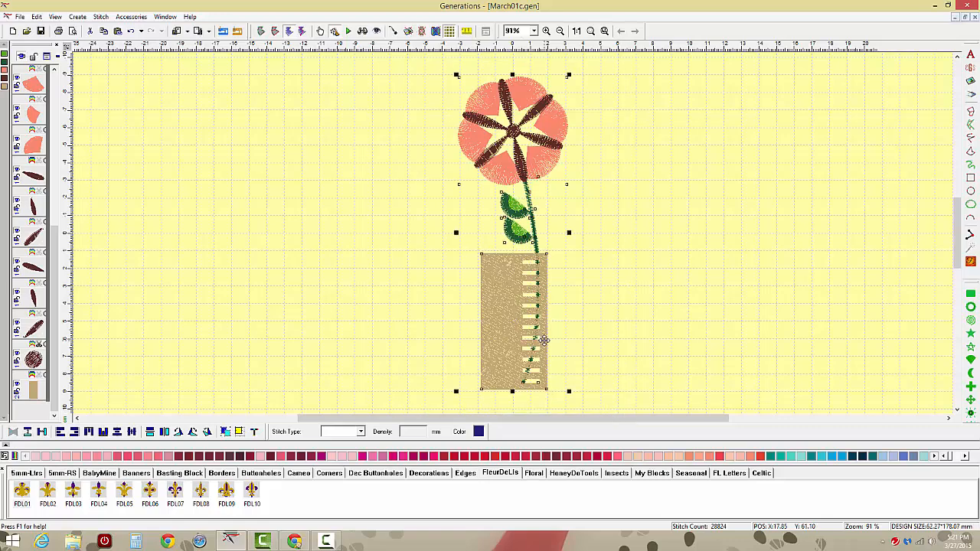
pyautogui.click(225, 432)
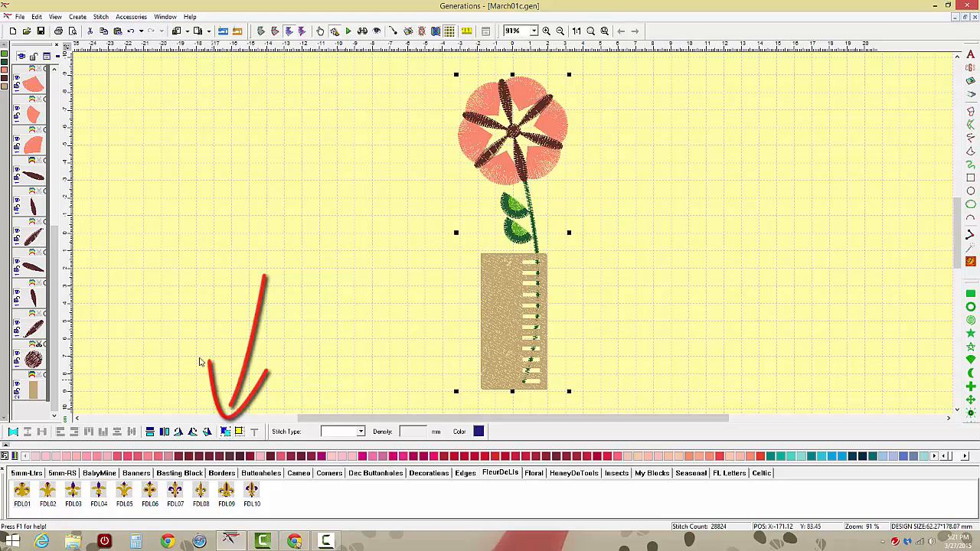
# Save the design as March01c_split.gen, overwriting the existing file of that name.
pyautogui.click(19, 16)
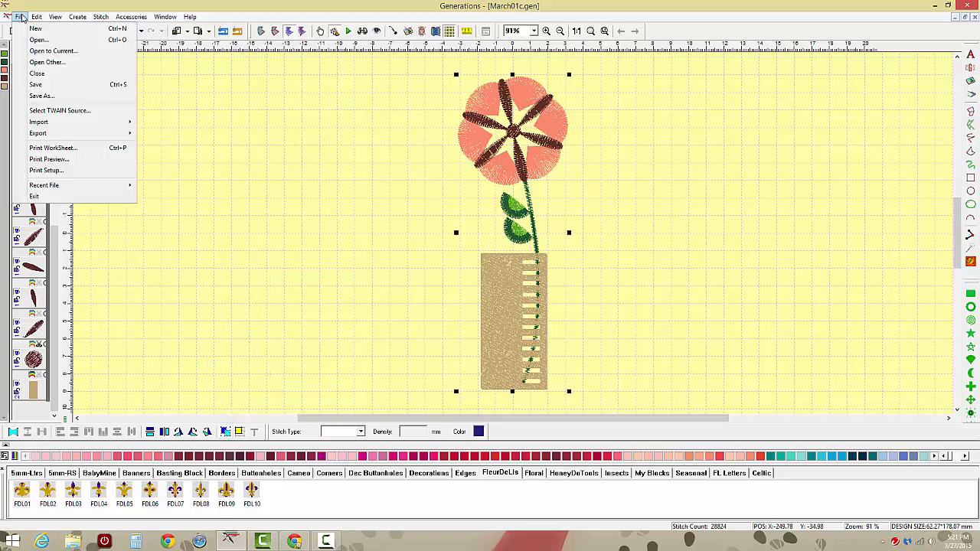
pyautogui.click(38, 93)
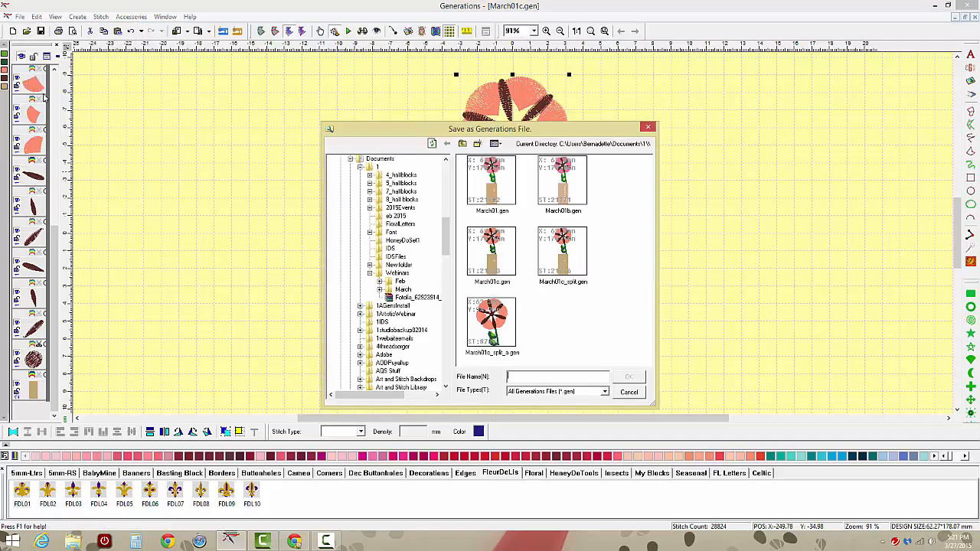
pyautogui.click(565, 259)
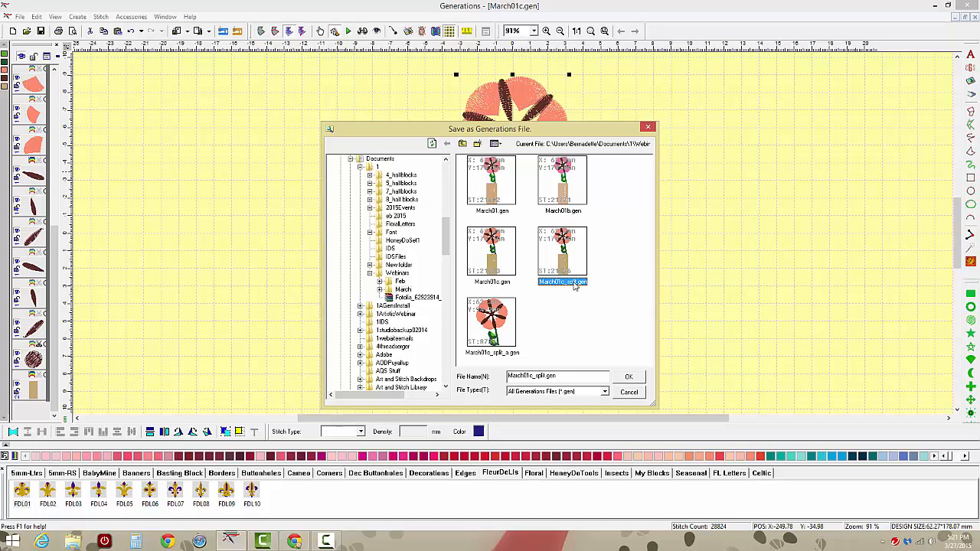
pyautogui.click(628, 377)
pyautogui.click(534, 296)
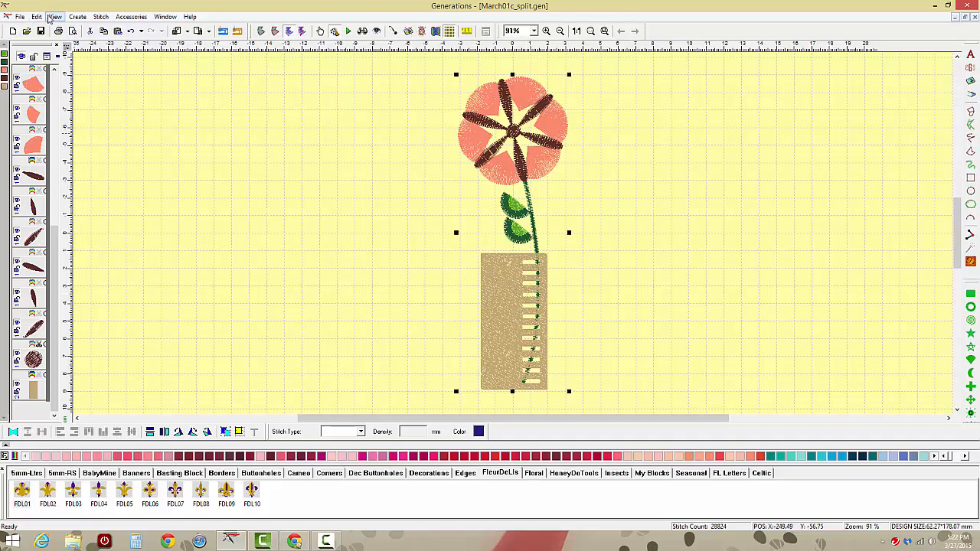
# In the hoop preferences, choose the SE-400 machine's Medium 100x100 (4"x4") hoop.
pyautogui.click(55, 16)
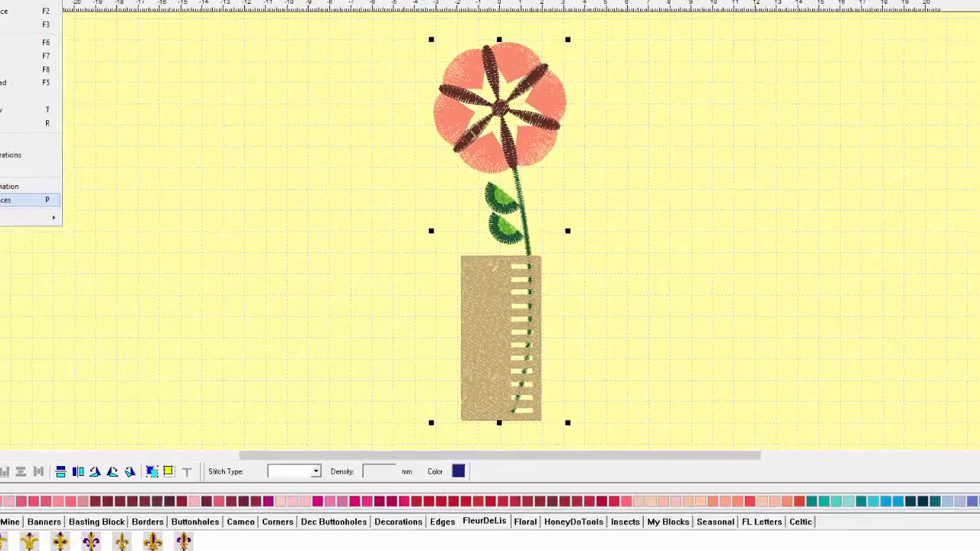
pyautogui.click(86, 208)
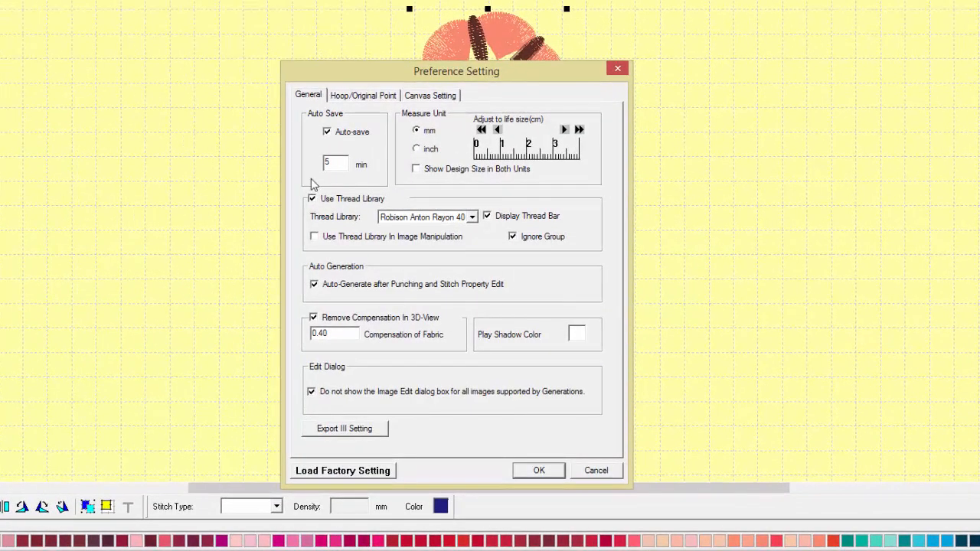
pyautogui.click(360, 98)
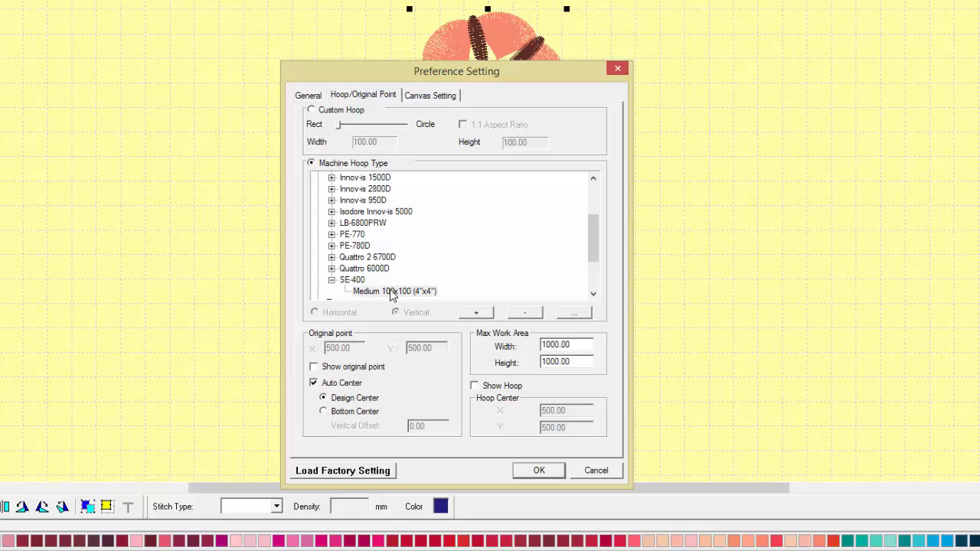
pyautogui.click(393, 291)
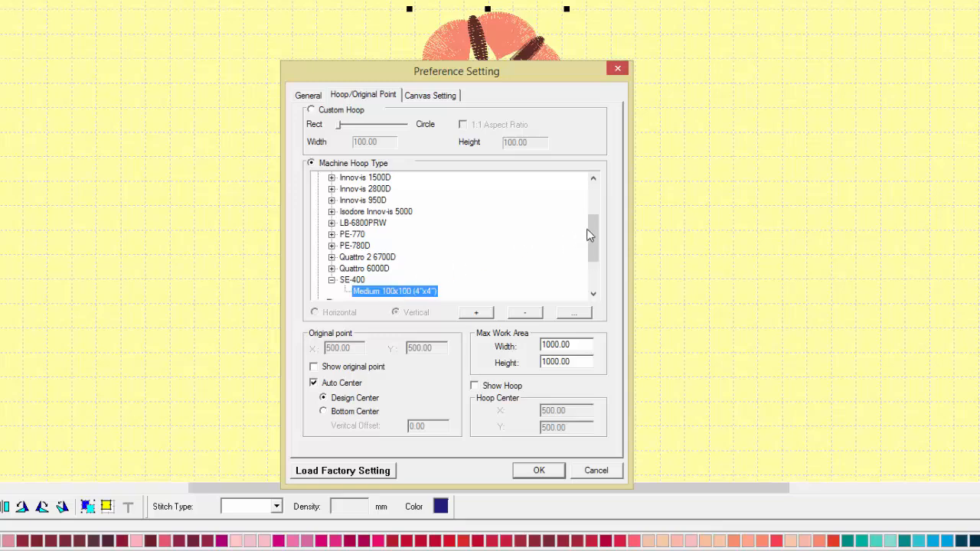
# Examine the Janome machine hoops, including the hoop size offered for the Memory Craft 9000.
pyautogui.moveTo(589, 225); pyautogui.dragTo(591, 265)
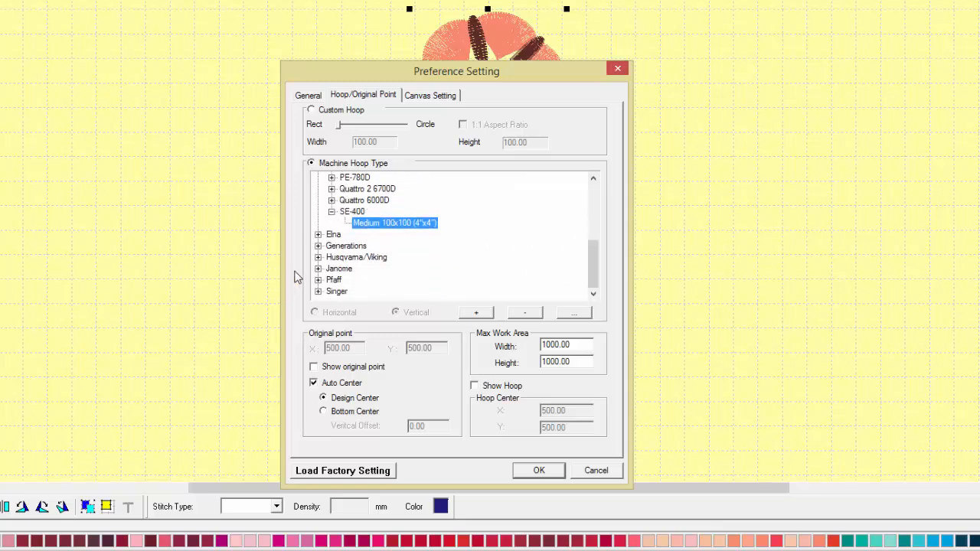
pyautogui.click(317, 269)
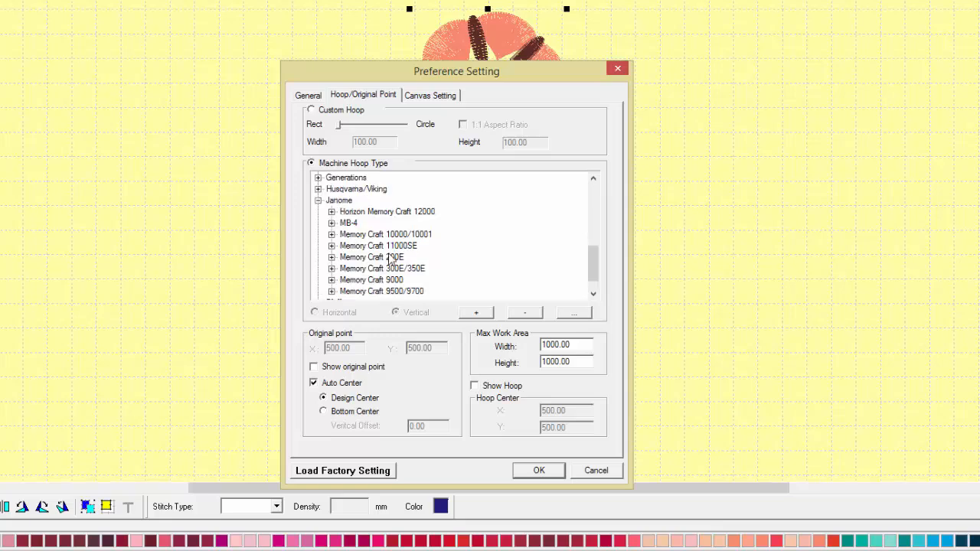
pyautogui.click(332, 280)
pyautogui.scroll(-1, 423, 295)
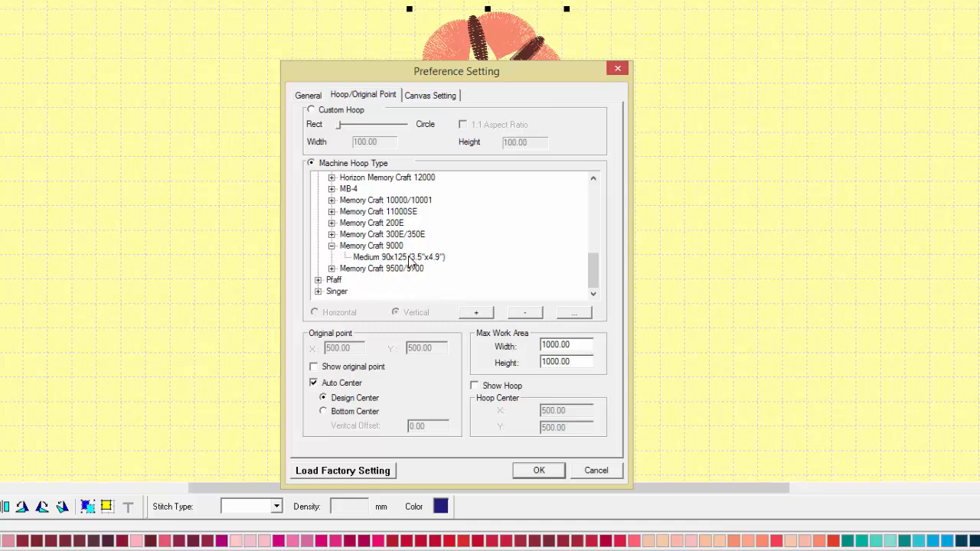
pyautogui.scroll(1, 410, 261)
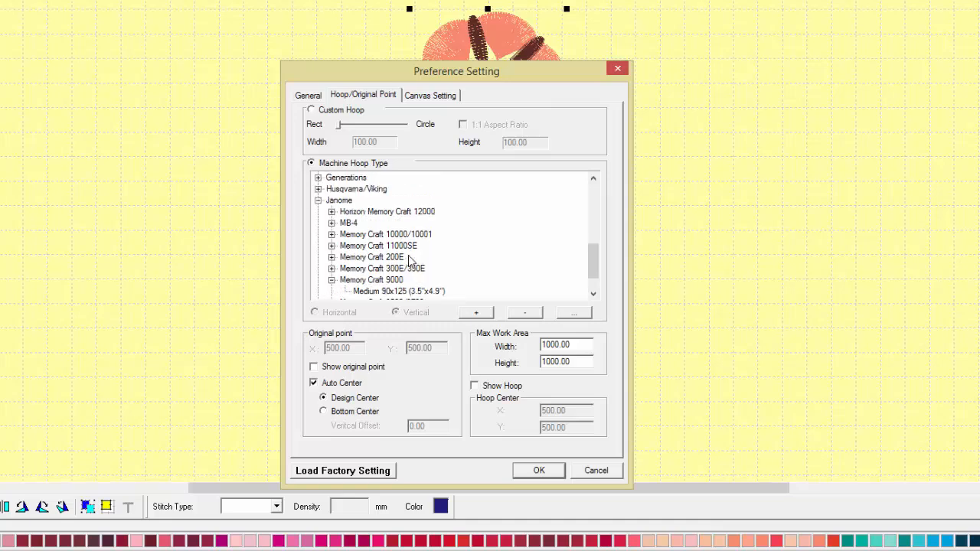
pyautogui.scroll(1, 410, 262)
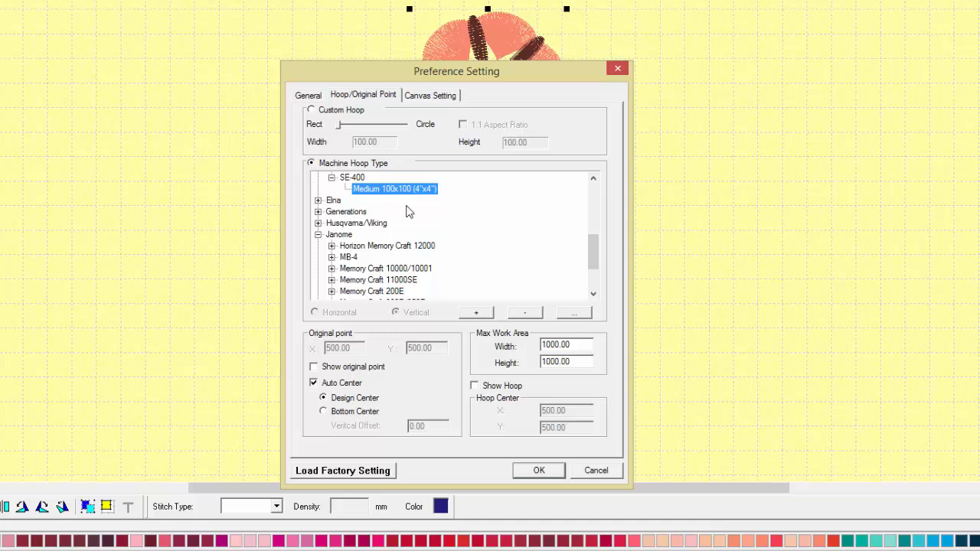
# Enable Show Hoop, disable Auto Center and apply the preferences.
pyautogui.click(474, 387)
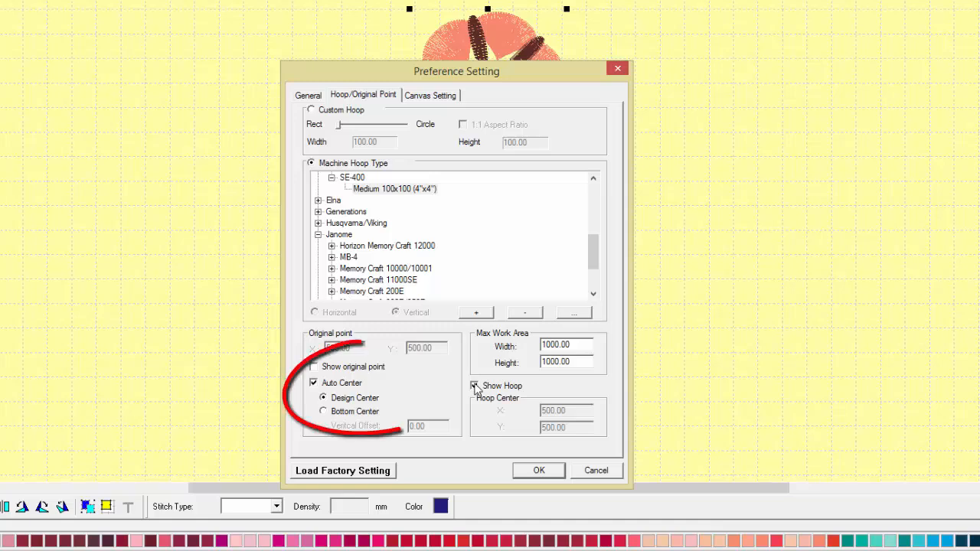
pyautogui.click(315, 384)
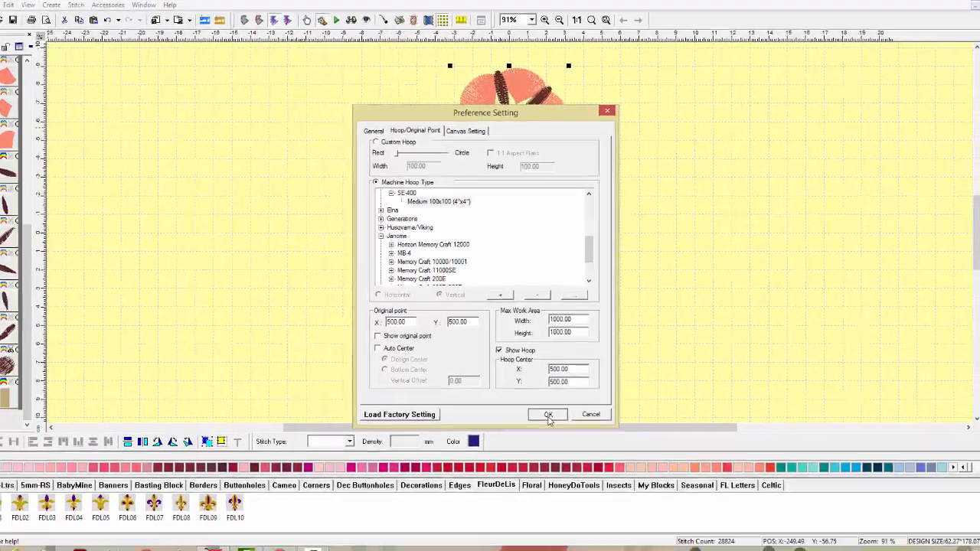
pyautogui.click(548, 418)
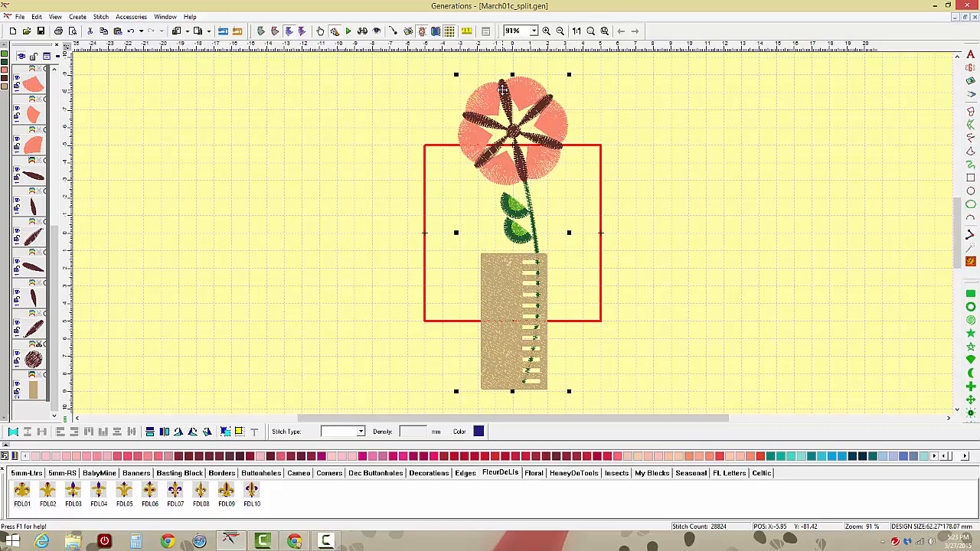
# Move the grouped design down so the flower and both leaves fit inside the hoop, and nudge it slightly right to center it.
pyautogui.moveTo(503, 91); pyautogui.dragTo(509, 162)
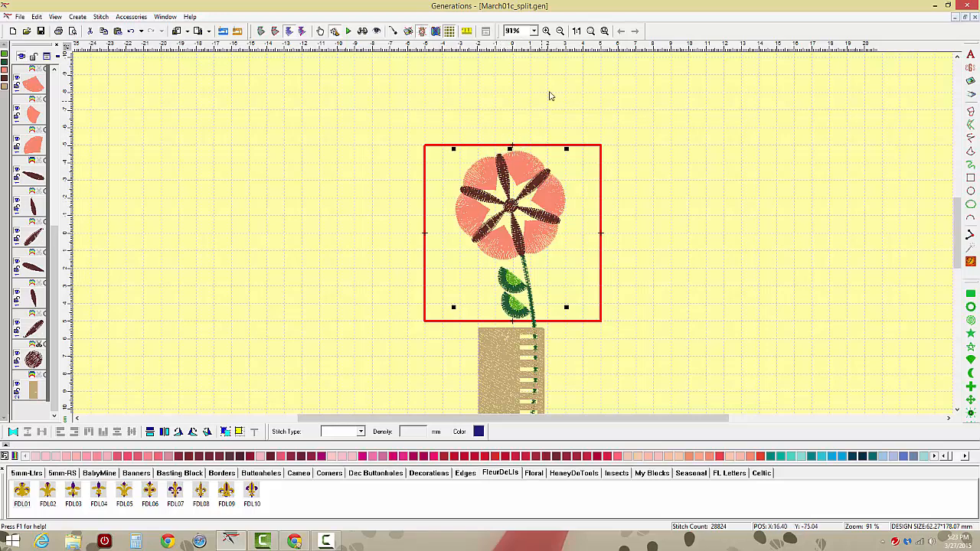
pyautogui.click(546, 31)
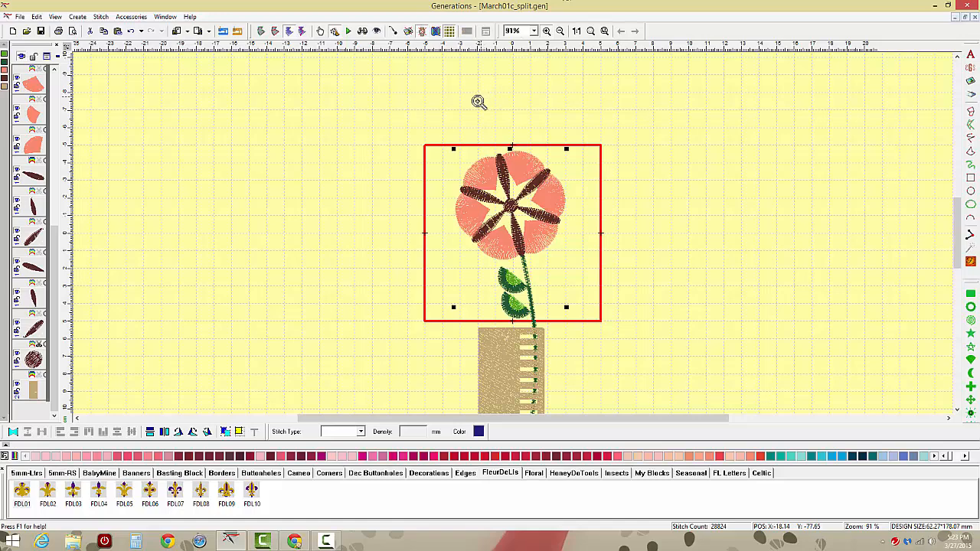
pyautogui.moveTo(462, 120); pyautogui.dragTo(542, 188)
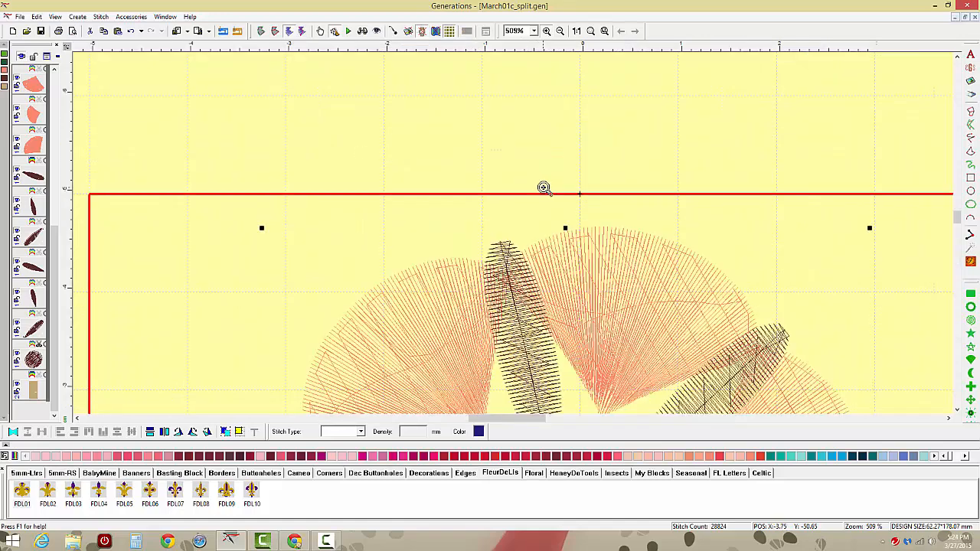
pyautogui.rightClick(542, 188)
pyautogui.scroll(-5, 567, 268)
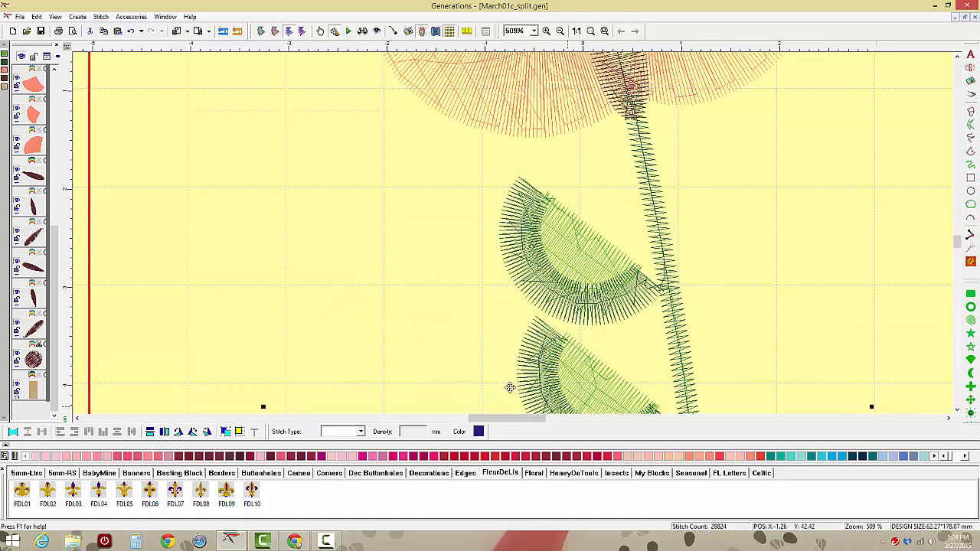
pyautogui.click(577, 32)
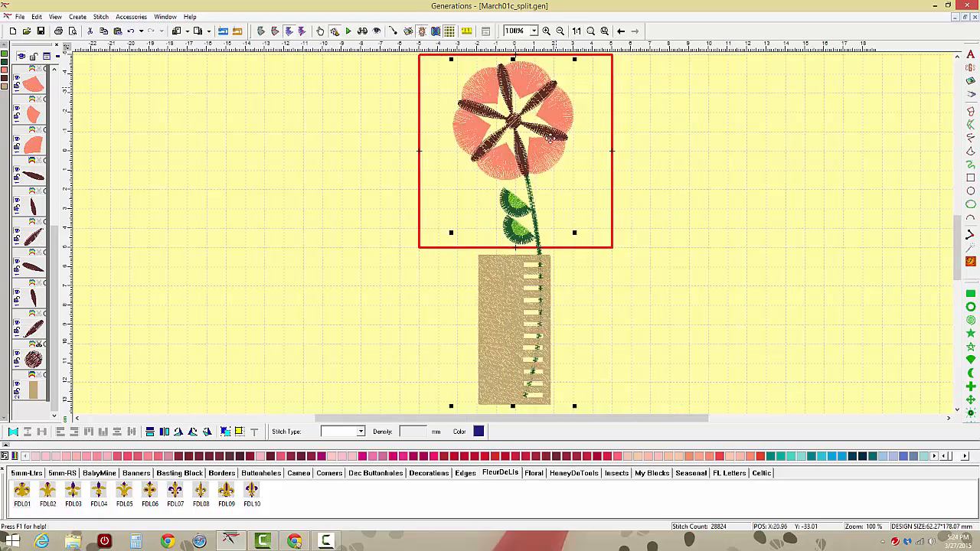
pyautogui.press('Right')
pyautogui.press('Right')
pyautogui.press('Right')
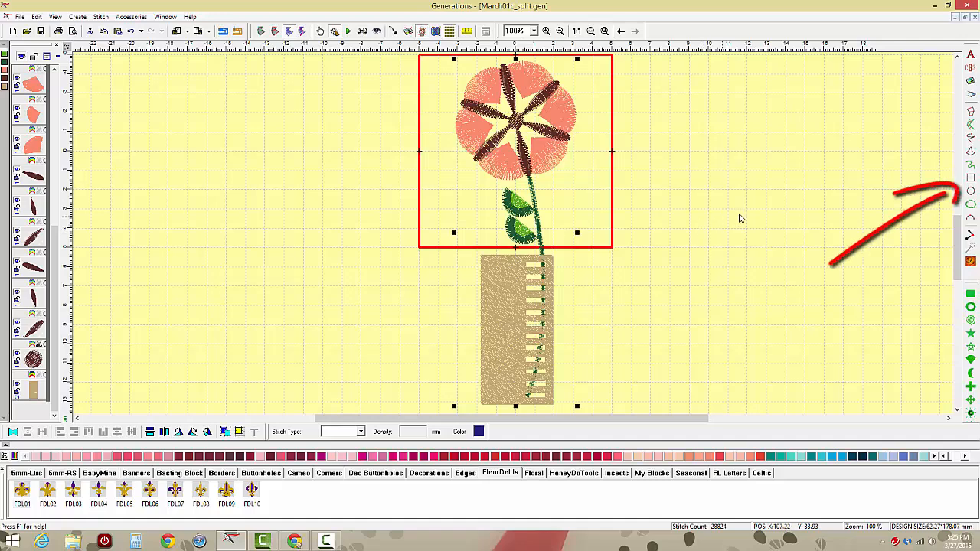
# Draw a Line-type rectangle with Run stitch along the hoop outline, about 100.4 by 100.4 mm, and select it.
pyautogui.click(972, 178)
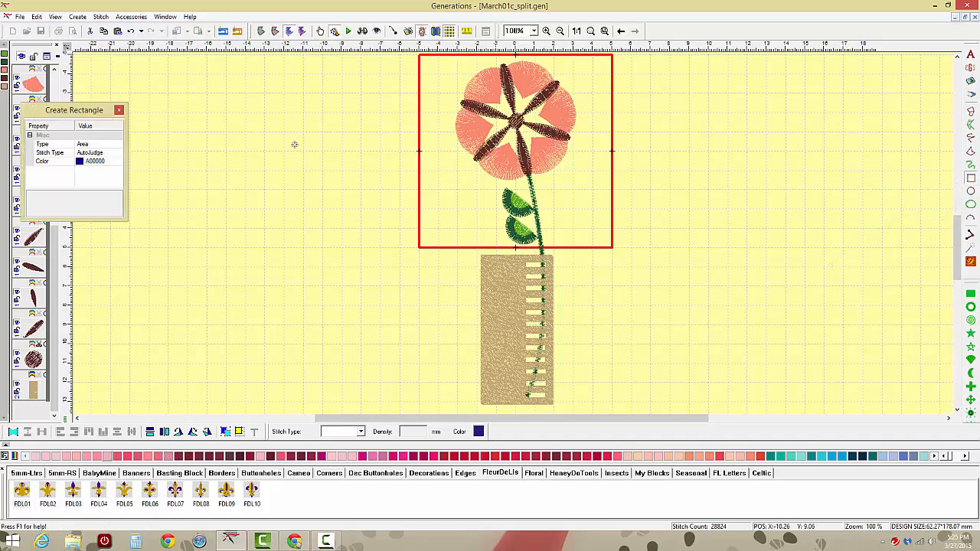
pyautogui.moveTo(87, 114); pyautogui.dragTo(726, 119)
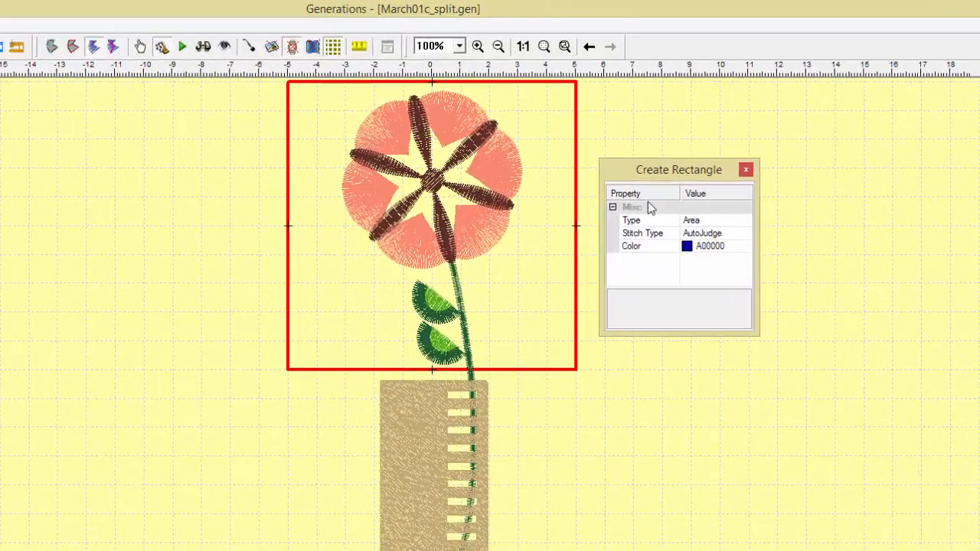
pyautogui.click(720, 220)
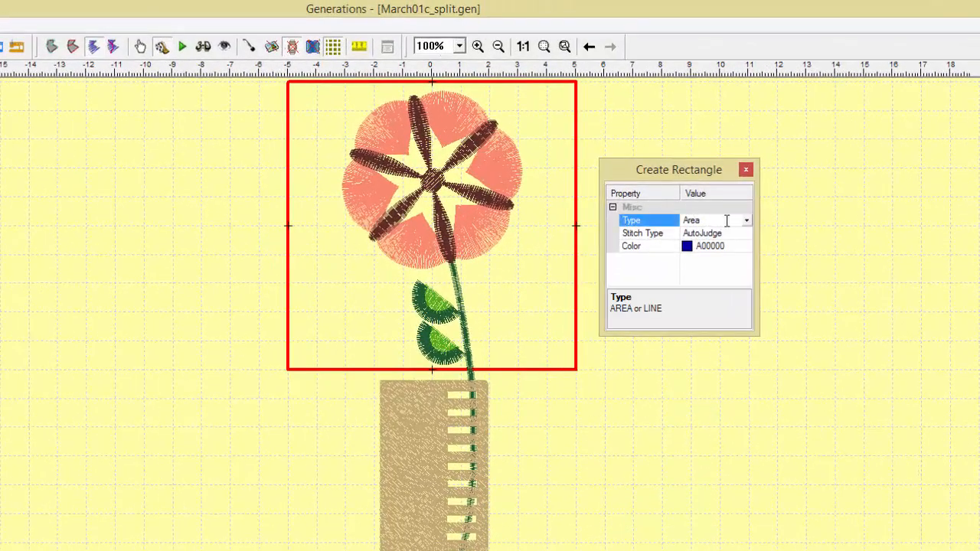
pyautogui.click(746, 221)
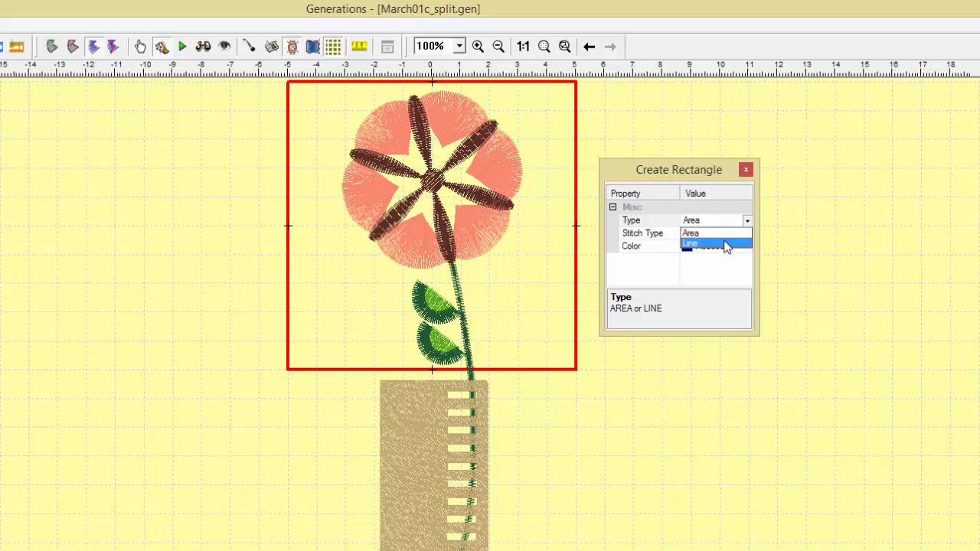
pyautogui.click(726, 244)
pyautogui.click(748, 237)
pyautogui.click(747, 235)
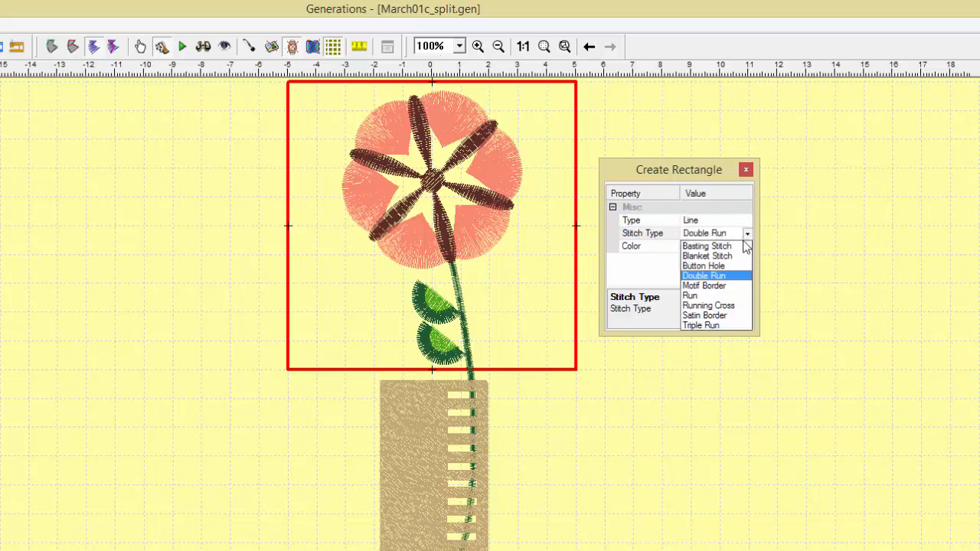
pyautogui.click(718, 295)
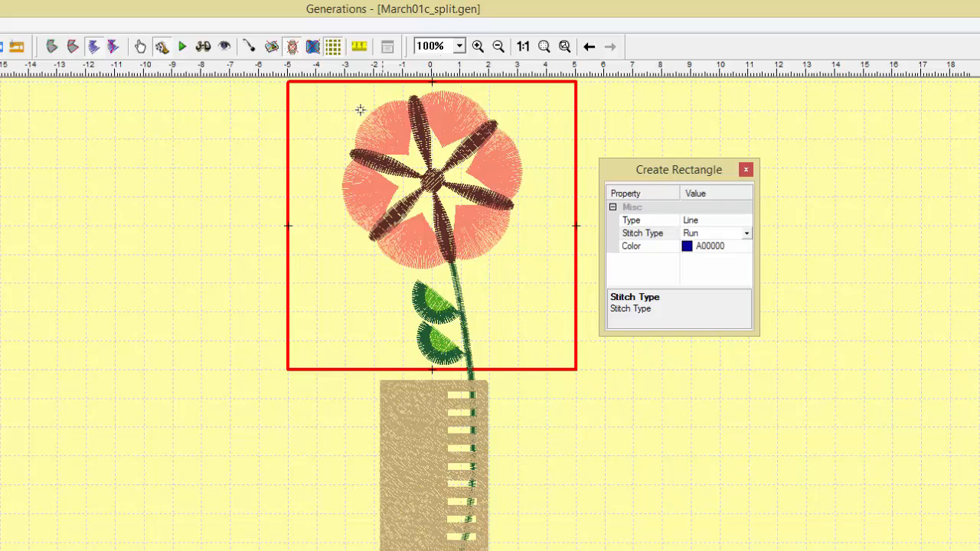
pyautogui.moveTo(294, 86)
pyautogui.mouseDown()
pyautogui.moveTo(586, 314)
pyautogui.moveTo(626, 371)
pyautogui.mouseUp()
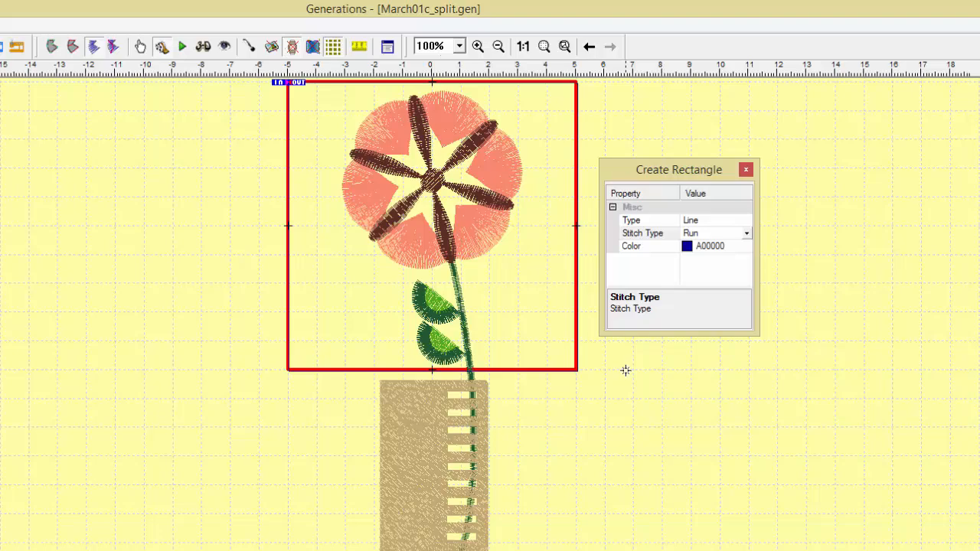
pyautogui.rightClick(625, 370)
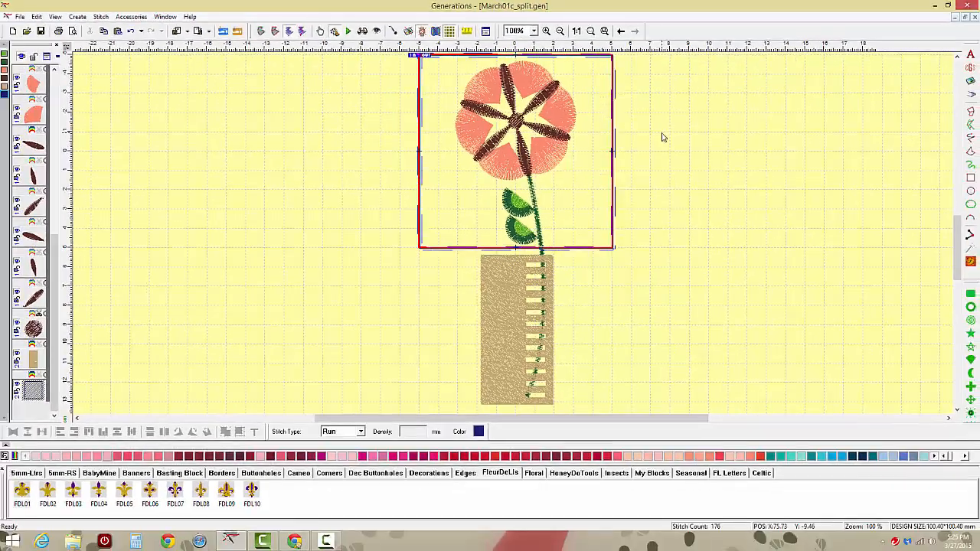
pyautogui.click(601, 59)
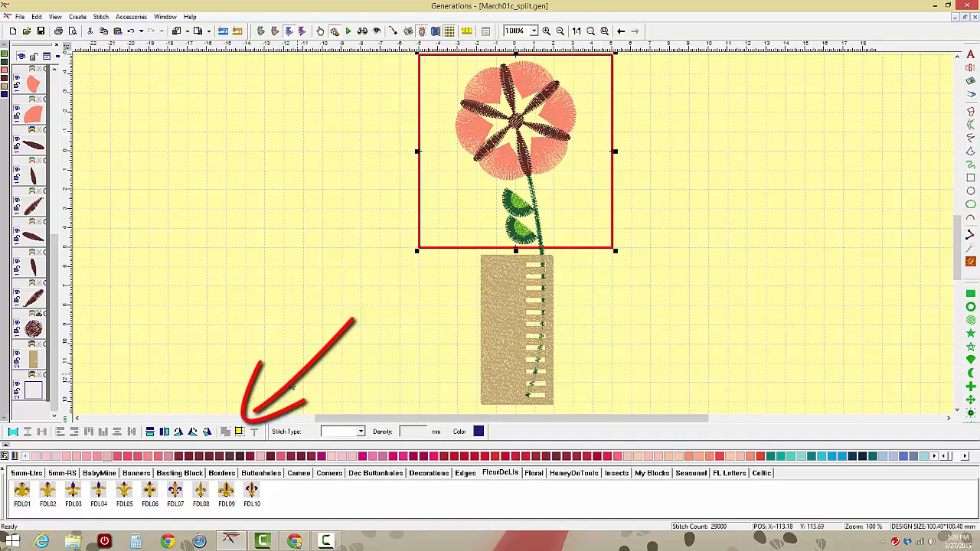
# Resize the selected run-stitch rectangle to 100 by 100 mm with the aspect ratio maintained.
pyautogui.click(239, 432)
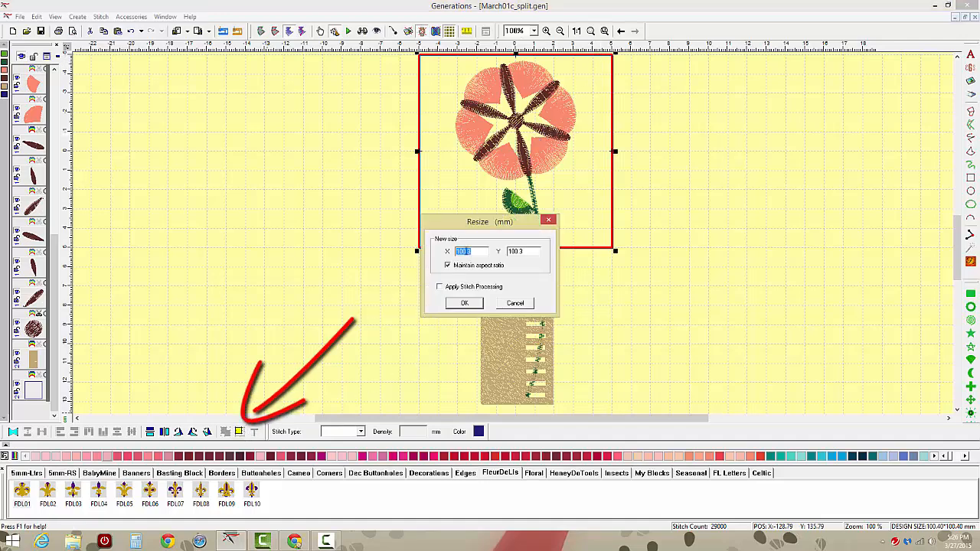
pyautogui.moveTo(476, 251); pyautogui.dragTo(454, 251)
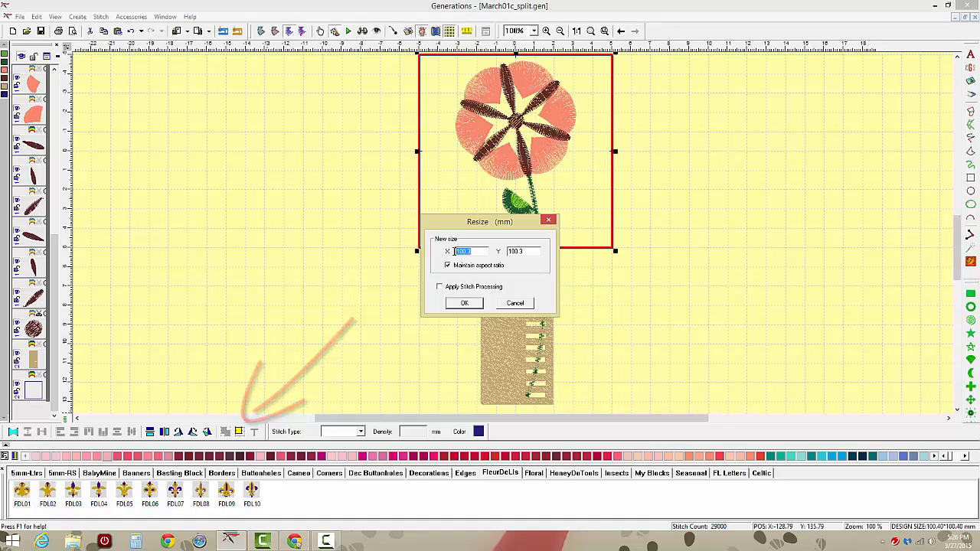
pyautogui.write('10')
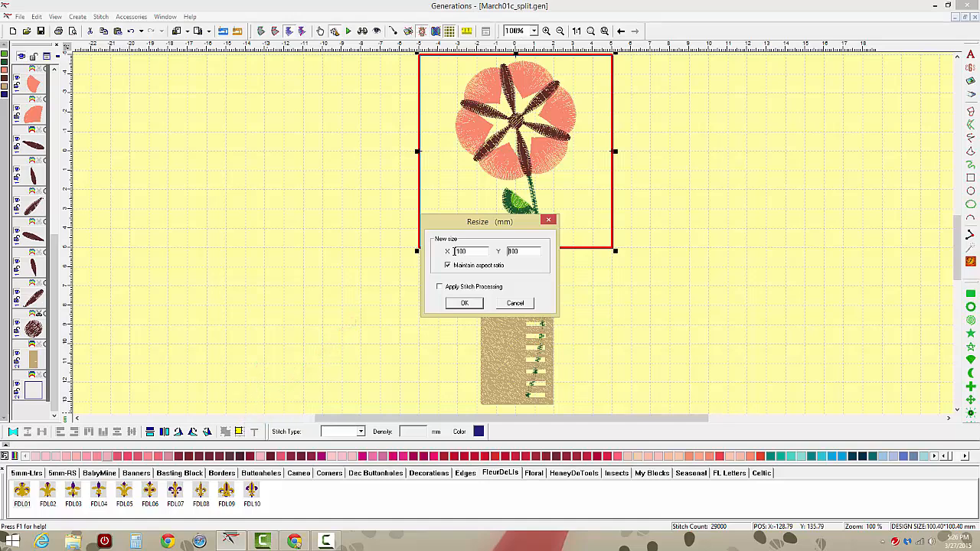
pyautogui.press('Return')
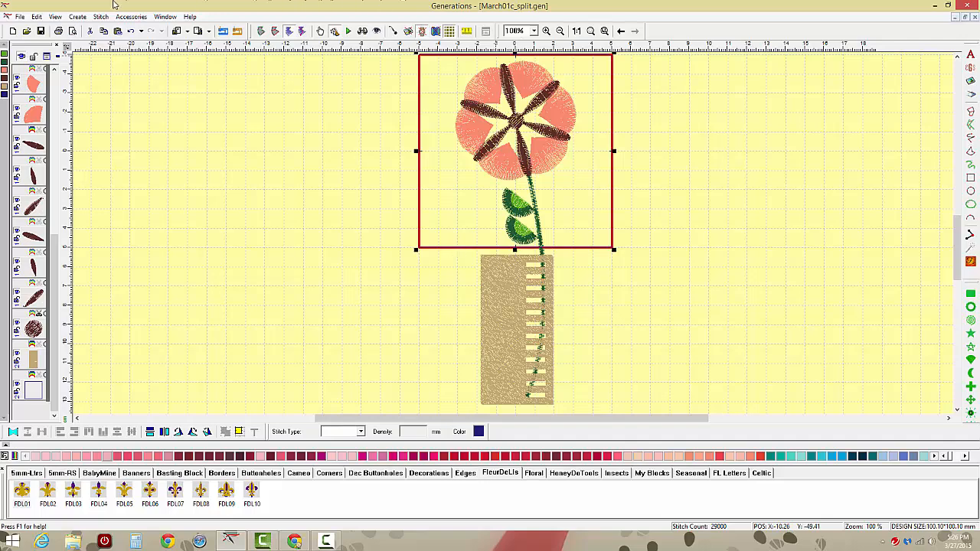
# Paste a copy of the rectangle and move it straight down about 87 mm so it encloses the whole vase and overlaps the first rectangle.
pyautogui.click(119, 35)
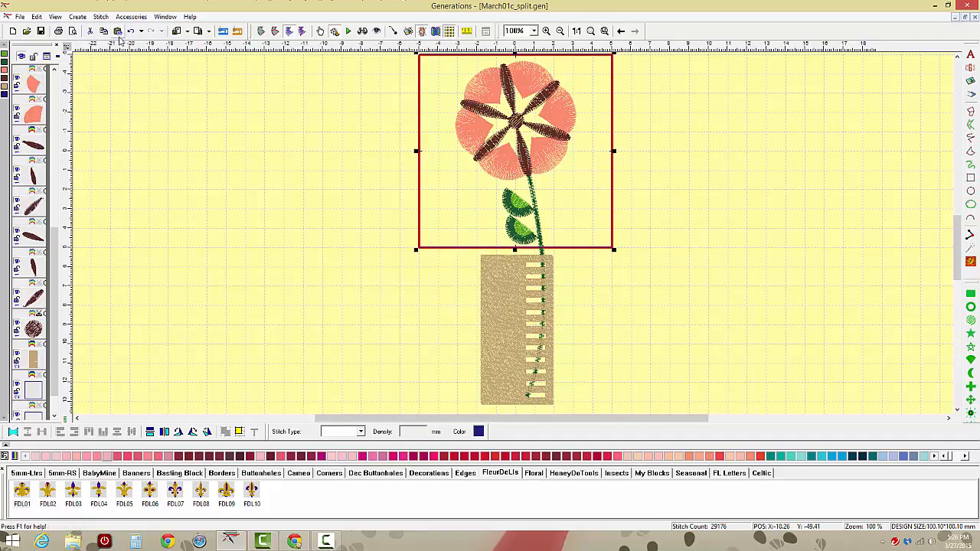
pyautogui.press('Down')
pyautogui.press('Down')
pyautogui.press('Down')
pyautogui.press('Down')
pyautogui.press('Down')
pyautogui.press('Down')
pyautogui.press('Down')
pyautogui.press('Down')
pyautogui.press('Down')
pyautogui.press('Down')
pyautogui.press('Down')
pyautogui.press('Down')
pyautogui.press('Down')
pyautogui.press('Down')
pyautogui.press('Down')
pyautogui.press('Down')
pyautogui.press('Down')
pyautogui.press('Down')
pyautogui.press('Down')
pyautogui.press('Down')
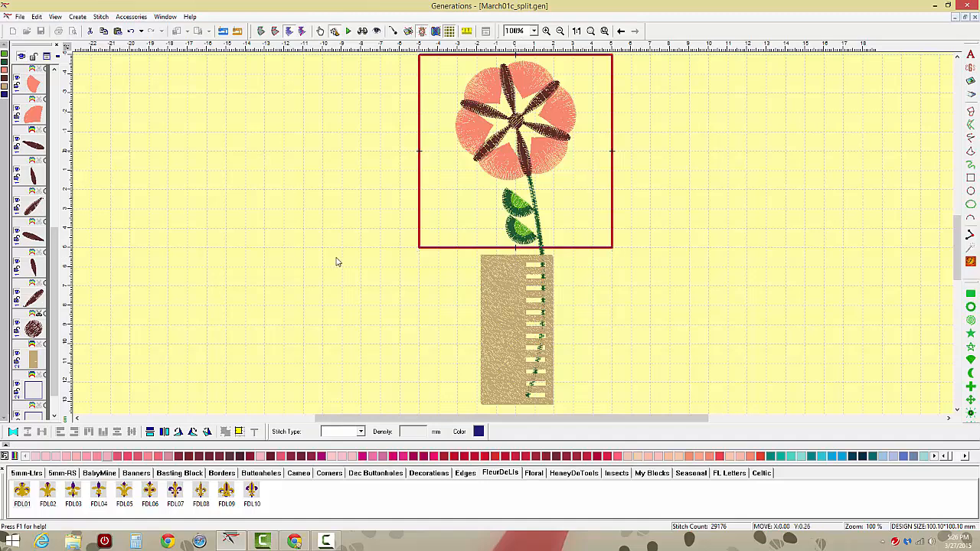
pyautogui.press('Down')
pyautogui.press('Down')
pyautogui.press('Down')
pyautogui.press('Down')
pyautogui.press('Down')
pyautogui.press('Down')
pyautogui.press('Down')
pyautogui.press('Down')
pyautogui.press('Down')
pyautogui.press('Down')
pyautogui.press('Down')
pyautogui.press('Down')
pyautogui.press('Down')
pyautogui.press('Down')
pyautogui.press('Down')
pyautogui.press('Down')
pyautogui.press('Down')
pyautogui.press('Down')
pyautogui.press('Down')
pyautogui.press('Down')
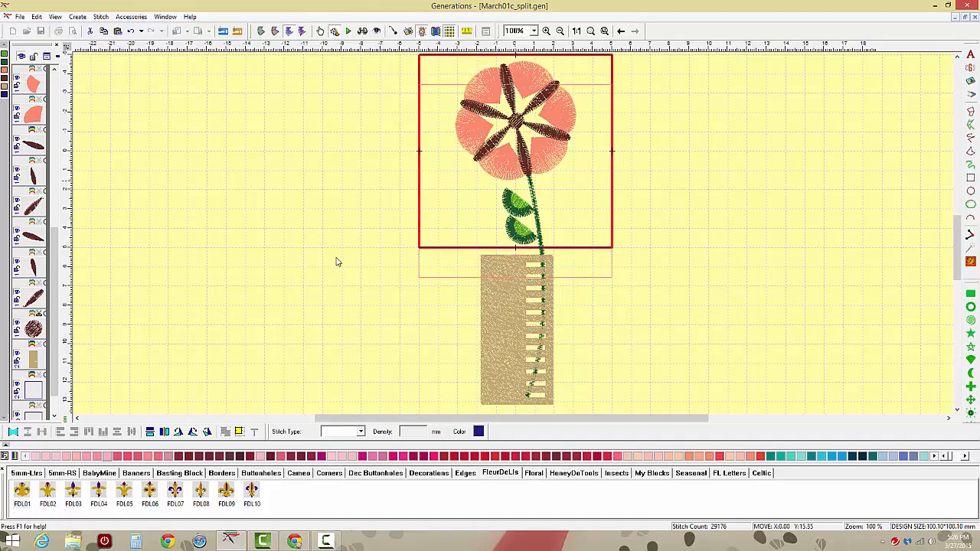
pyautogui.press('Down')
pyautogui.press('Down')
pyautogui.press('Down')
pyautogui.press('Down')
pyautogui.press('Down')
pyautogui.press('Down')
pyautogui.press('Down')
pyautogui.press('Down')
pyautogui.press('Down')
pyautogui.press('Down')
pyautogui.press('Down')
pyautogui.press('Down')
pyautogui.press('Down')
pyautogui.press('Down')
pyautogui.press('Down')
pyautogui.press('Down')
pyautogui.press('Down')
pyautogui.press('Down')
pyautogui.press('Down')
pyautogui.press('Down')
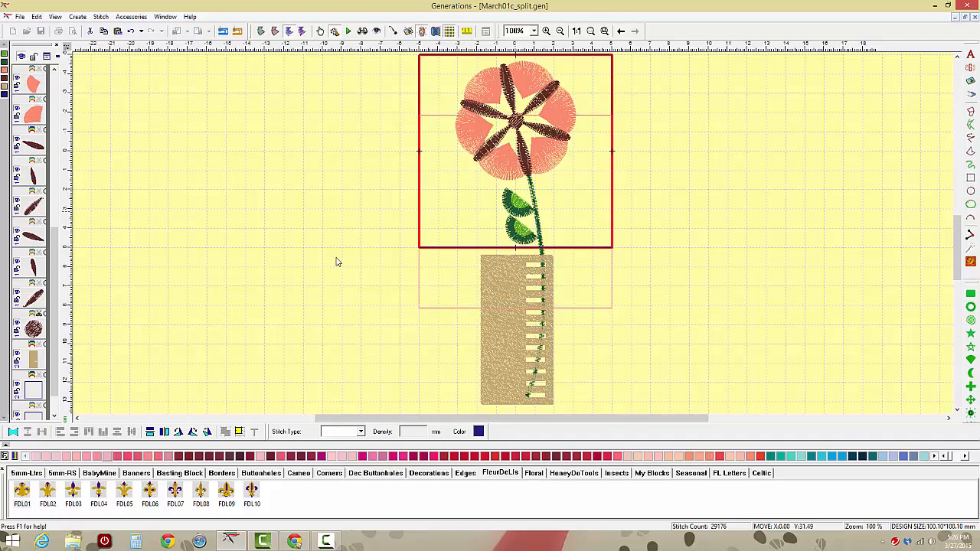
pyautogui.press('Down')
pyautogui.press('Down')
pyautogui.press('Down')
pyautogui.press('Down')
pyautogui.press('Down')
pyautogui.press('Down')
pyautogui.press('Down')
pyautogui.press('Down')
pyautogui.press('Down')
pyautogui.press('Down')
pyautogui.press('Down')
pyautogui.press('Down')
pyautogui.press('Down')
pyautogui.press('Down')
pyautogui.press('Down')
pyautogui.press('Down')
pyautogui.press('Down')
pyautogui.press('Down')
pyautogui.press('Down')
pyautogui.press('Down')
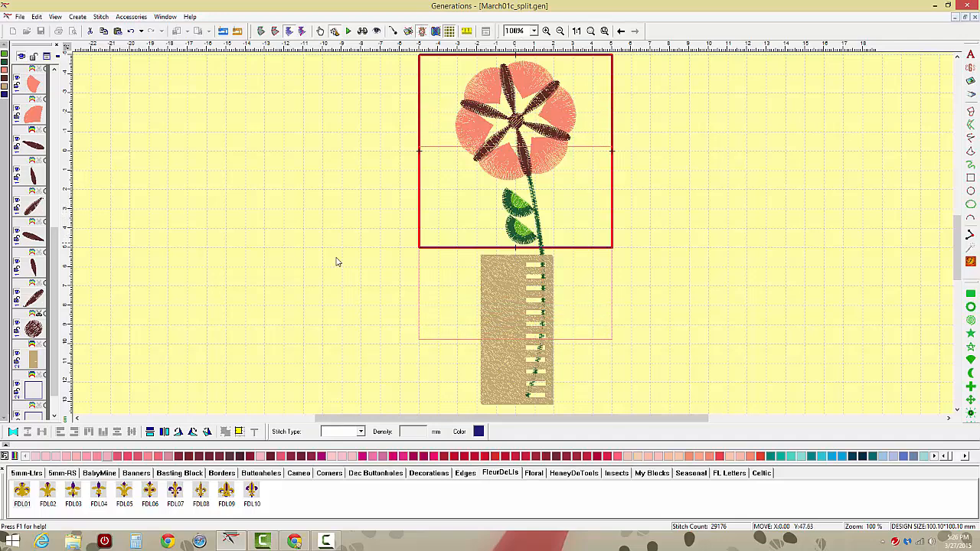
pyautogui.press('Down')
pyautogui.press('Down')
pyautogui.press('Down')
pyautogui.press('Down')
pyautogui.press('Down')
pyautogui.press('Down')
pyautogui.press('Down')
pyautogui.press('Down')
pyautogui.press('Down')
pyautogui.press('Down')
pyautogui.press('Down')
pyautogui.press('Down')
pyautogui.press('Down')
pyautogui.press('Down')
pyautogui.press('Down')
pyautogui.press('Down')
pyautogui.press('Down')
pyautogui.press('Down')
pyautogui.press('Down')
pyautogui.press('Down')
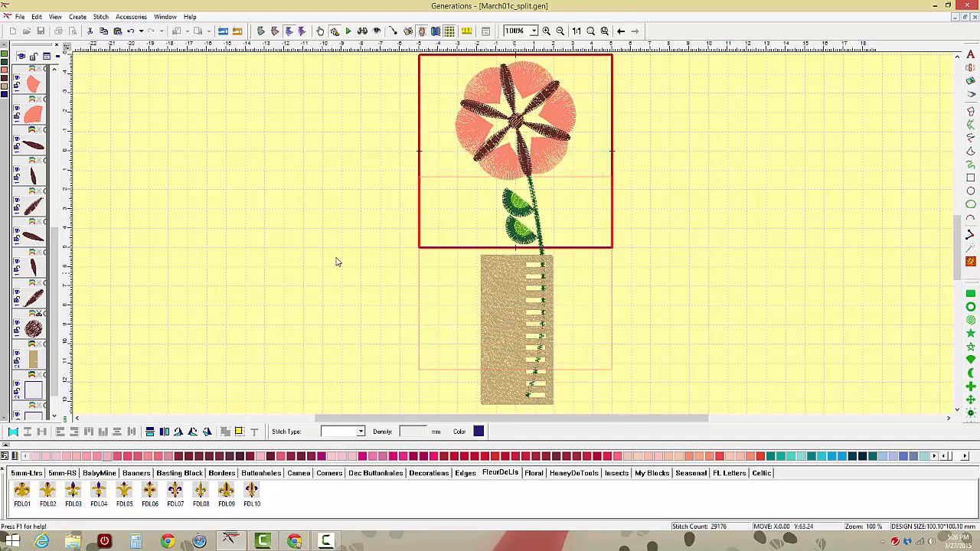
pyautogui.press('Down')
pyautogui.press('Down')
pyautogui.press('Down')
pyautogui.press('Down')
pyautogui.press('Down')
pyautogui.press('Down')
pyautogui.press('Down')
pyautogui.press('Down')
pyautogui.press('Down')
pyautogui.press('Down')
pyautogui.press('Down')
pyautogui.press('Down')
pyautogui.press('Down')
pyautogui.press('Down')
pyautogui.press('Down')
pyautogui.press('Down')
pyautogui.press('Down')
pyautogui.press('Down')
pyautogui.press('Down')
pyautogui.press('Down')
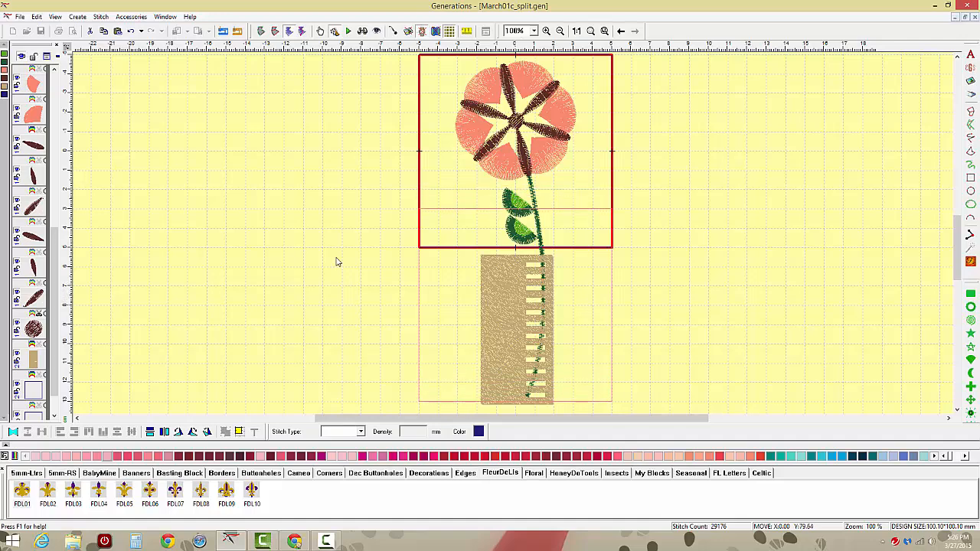
pyautogui.press('Down')
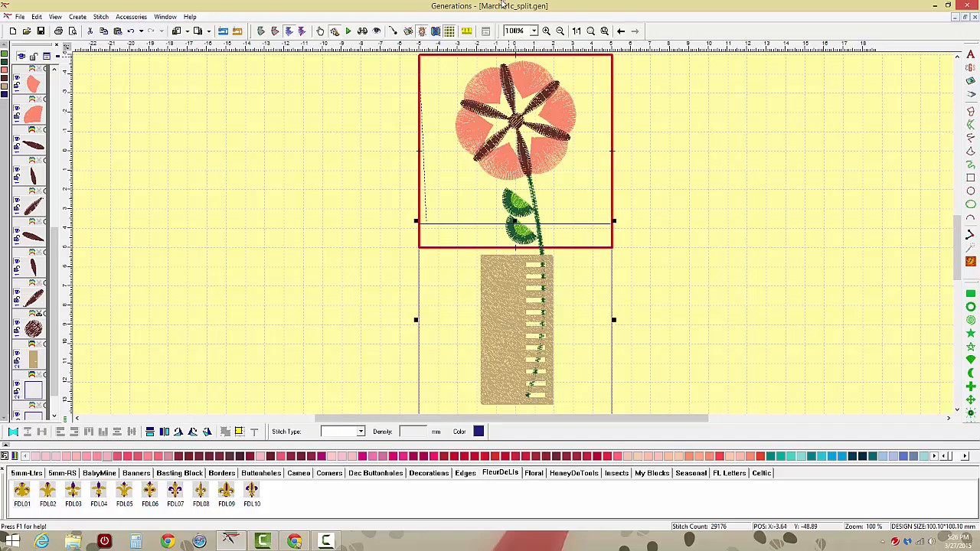
pyautogui.click(590, 30)
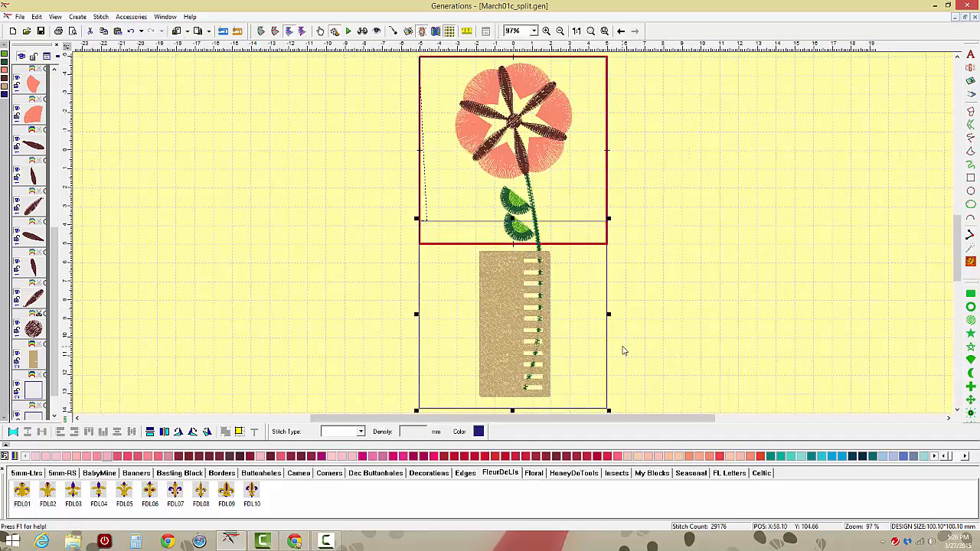
# Recolor the lower rectangle turquoise to distinguish it from the upper one, and deselect it.
pyautogui.click(609, 297)
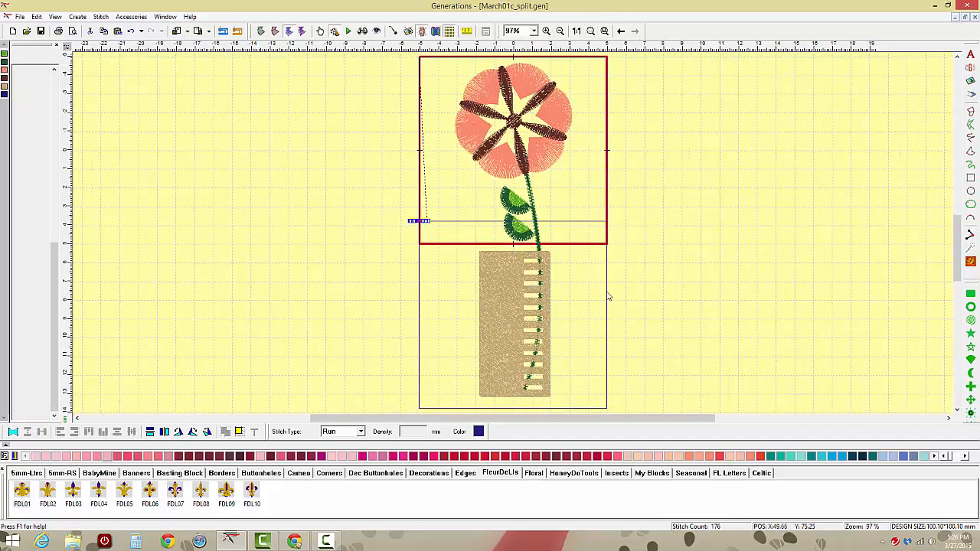
pyautogui.click(792, 456)
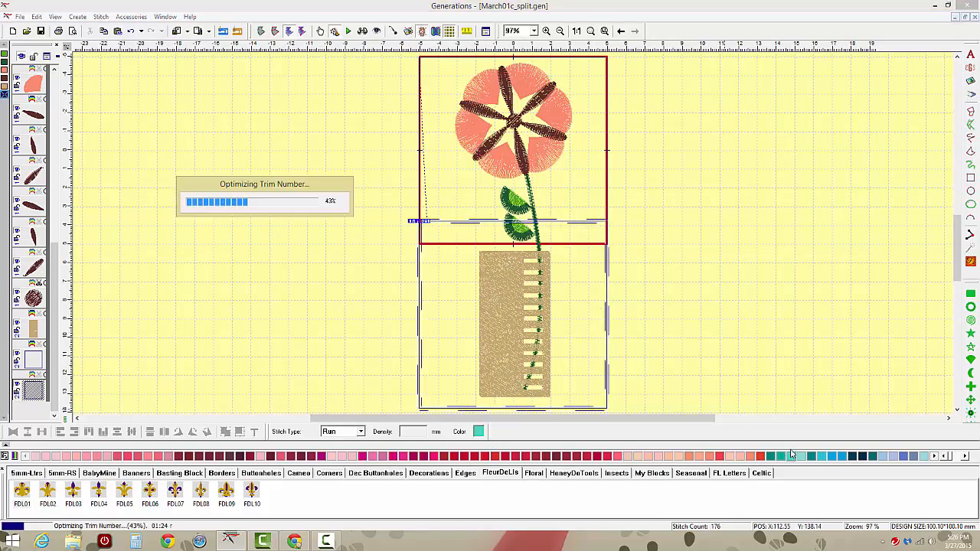
pyautogui.click(740, 246)
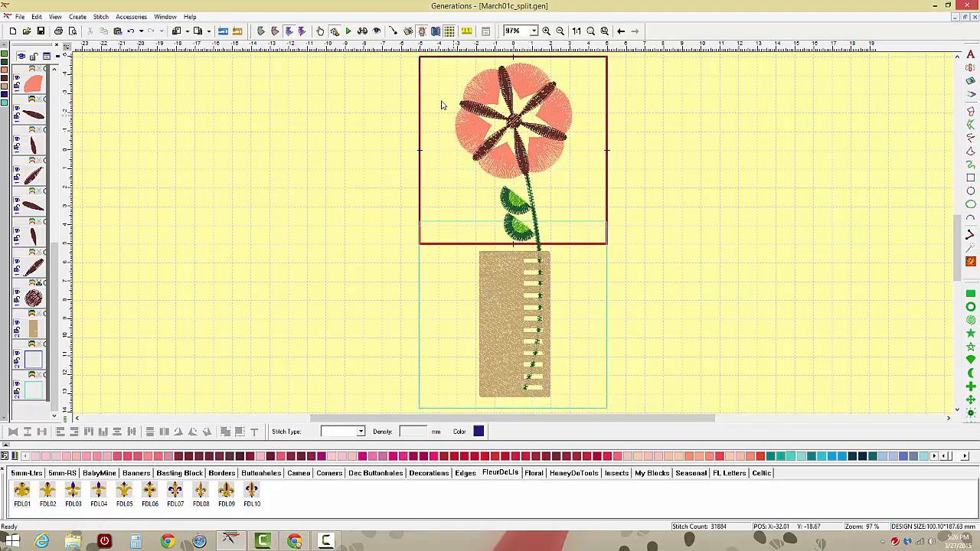
# Show the design in realistic 3D stitch view and hide the hoop outline.
pyautogui.click(362, 30)
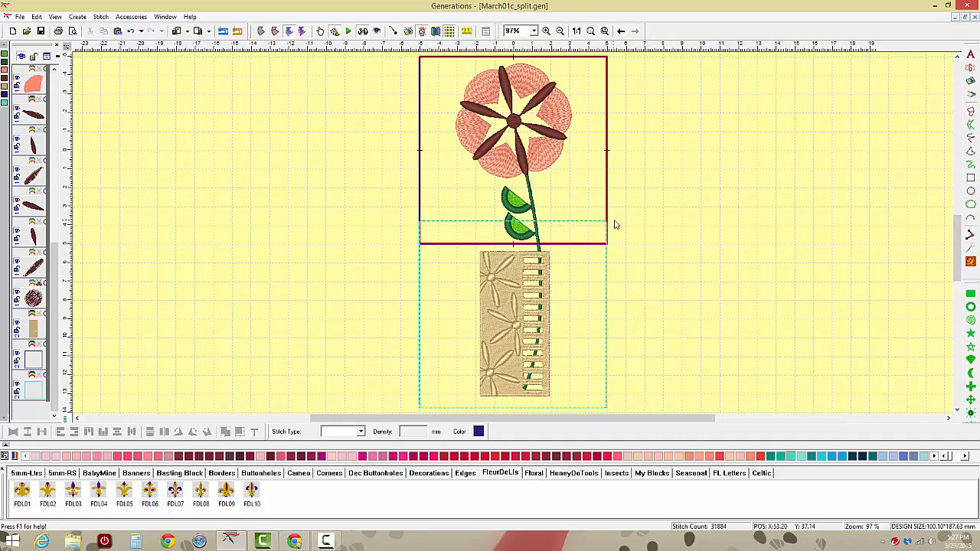
pyautogui.scroll(-3, 614, 224)
pyautogui.scroll(3, 614, 225)
pyautogui.click(424, 32)
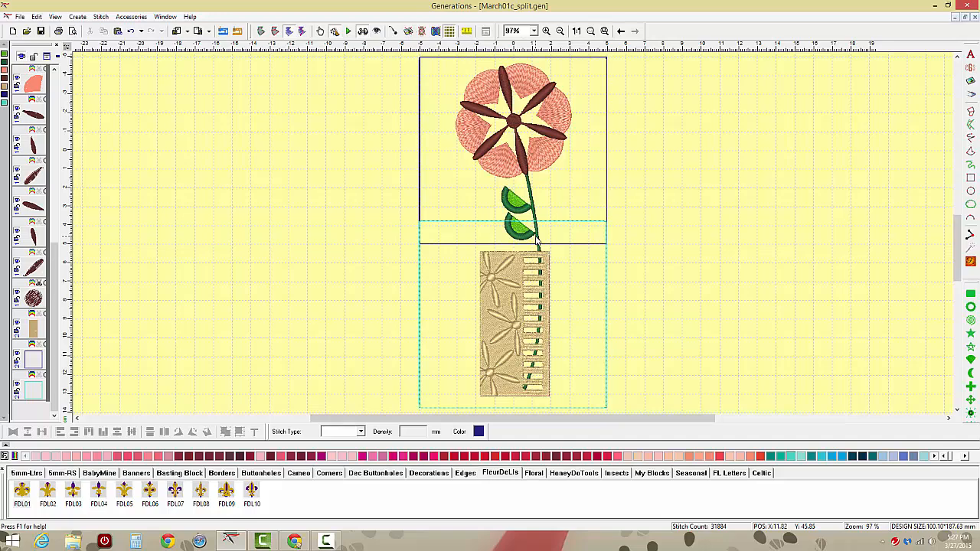
# Divide the stem outline in two with Divide With Line(s), cutting across it where the lower leaf joins, inside the rectangles' overlap.
pyautogui.click(528, 187)
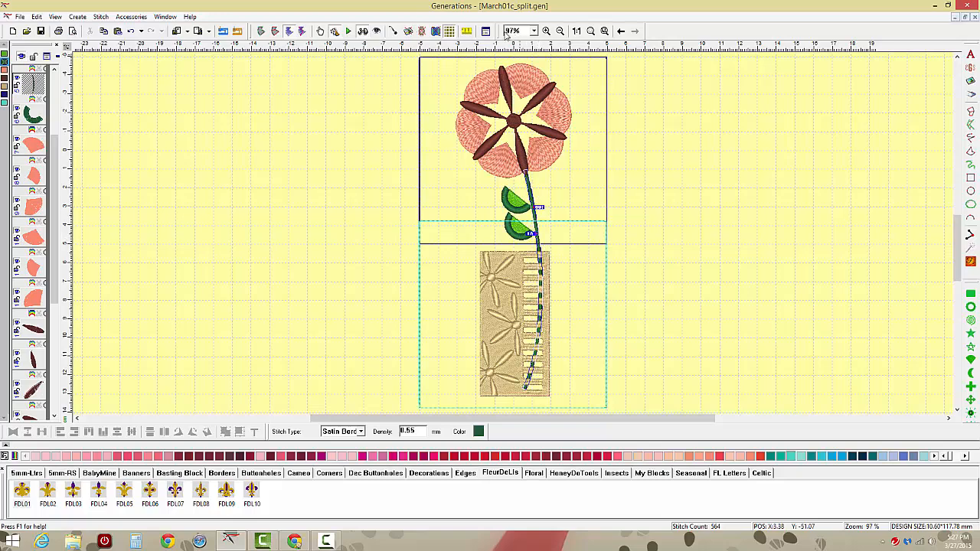
pyautogui.click(546, 31)
pyautogui.moveTo(494, 191); pyautogui.dragTo(561, 268)
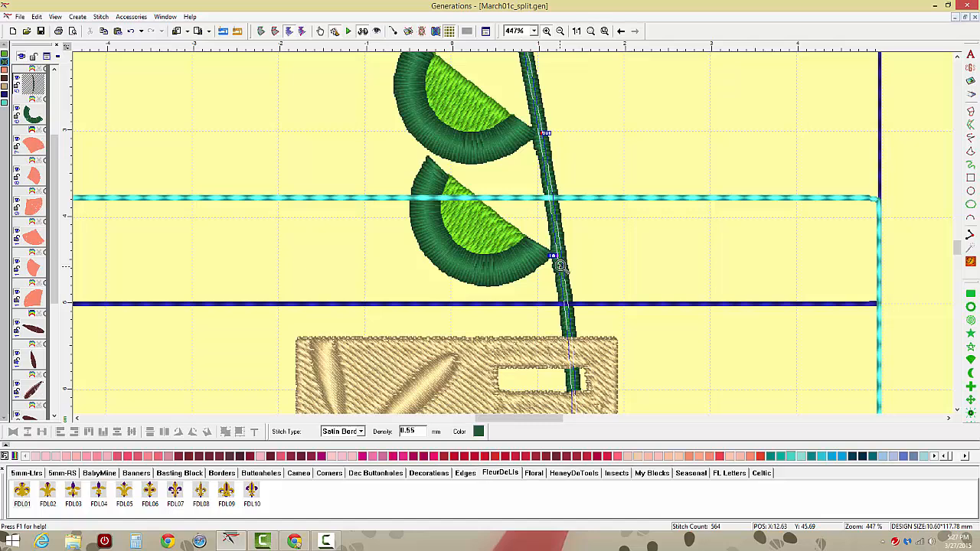
pyautogui.rightClick(604, 180)
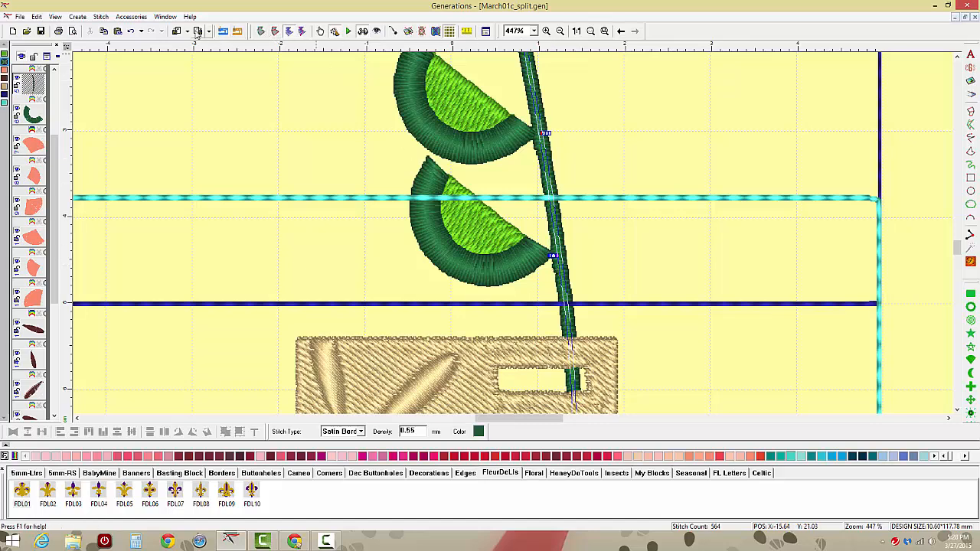
pyautogui.click(261, 32)
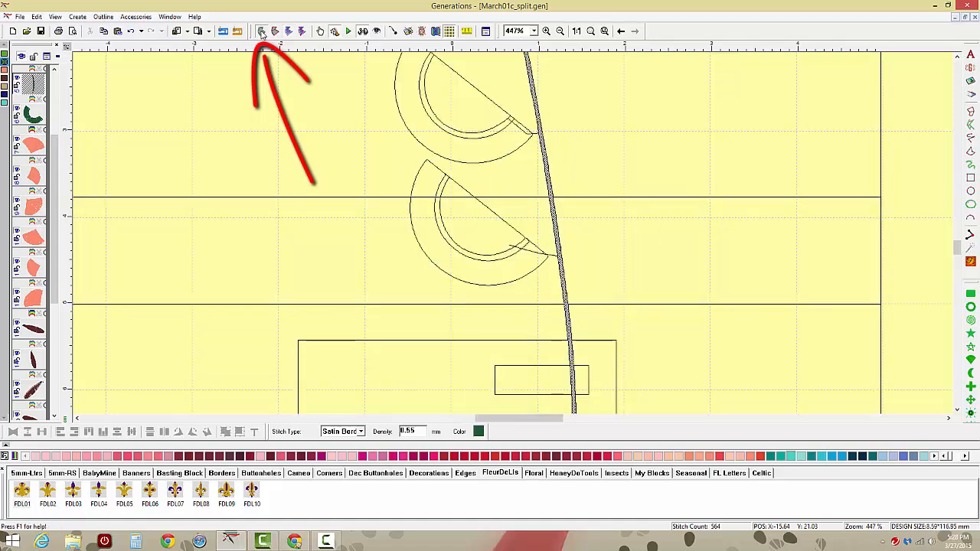
pyautogui.click(103, 17)
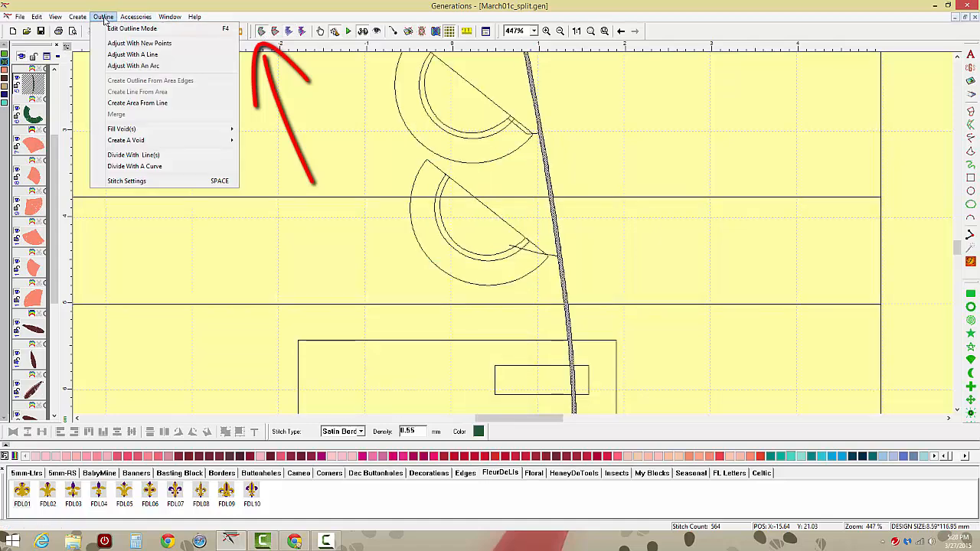
pyautogui.click(153, 156)
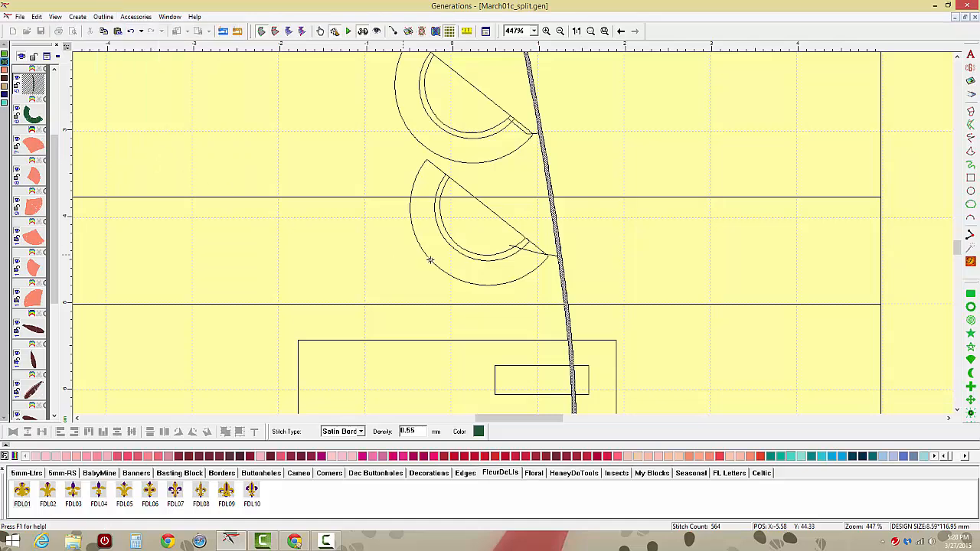
pyautogui.rightClick(569, 258)
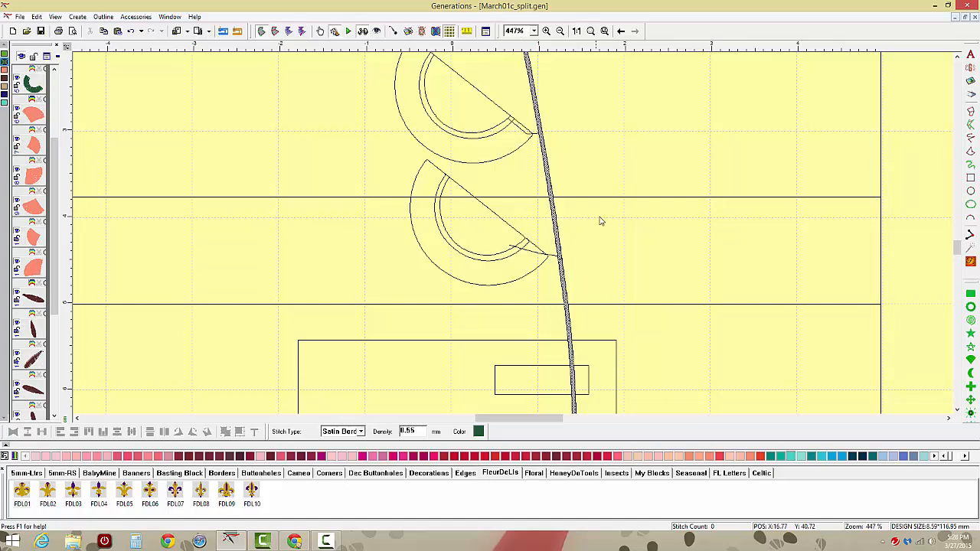
# Generate the stitches for the whole design from the divided outlines.
pyautogui.click(593, 31)
pyautogui.click(680, 223)
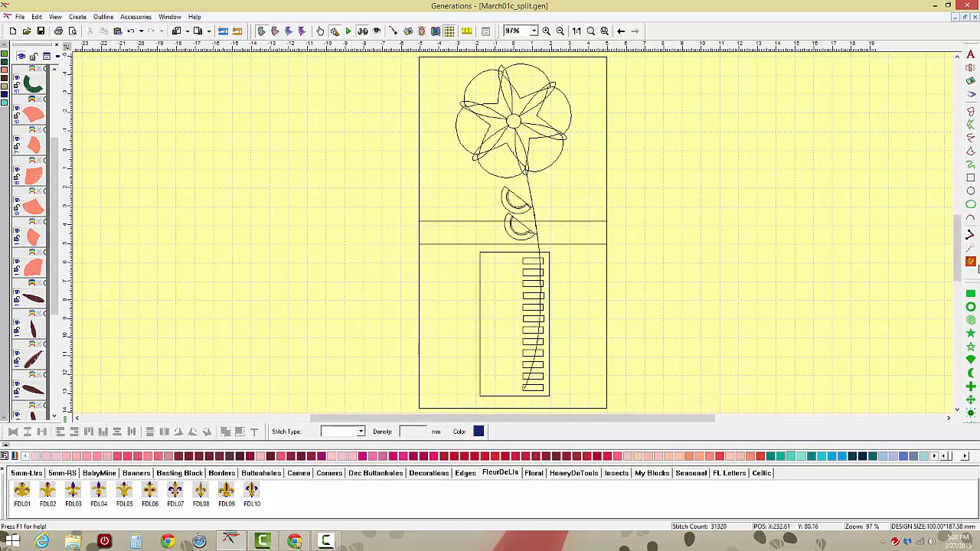
pyautogui.click(971, 263)
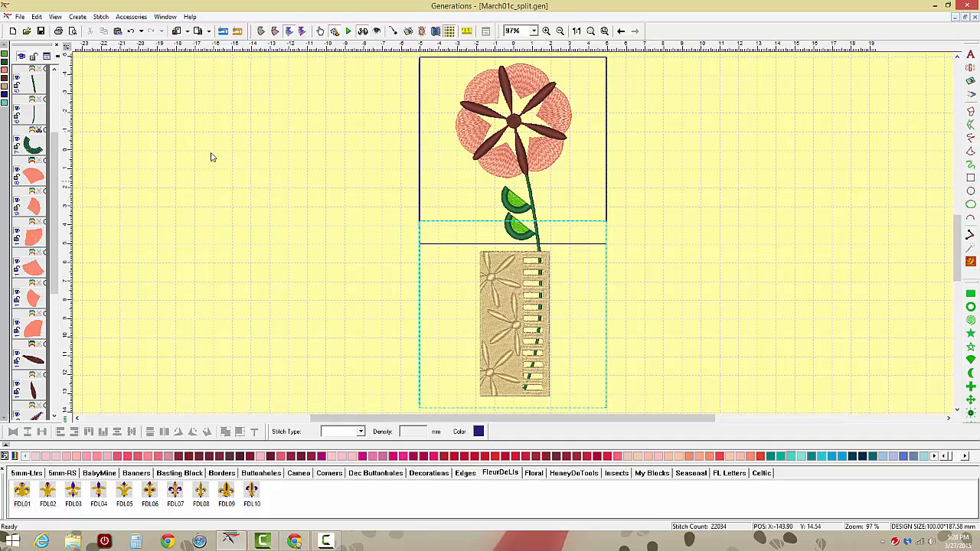
# Identify the two stem segments in the sewing sequence and move the lower one to just after the flower center, before the vase.
pyautogui.click(39, 85)
pyautogui.click(39, 116)
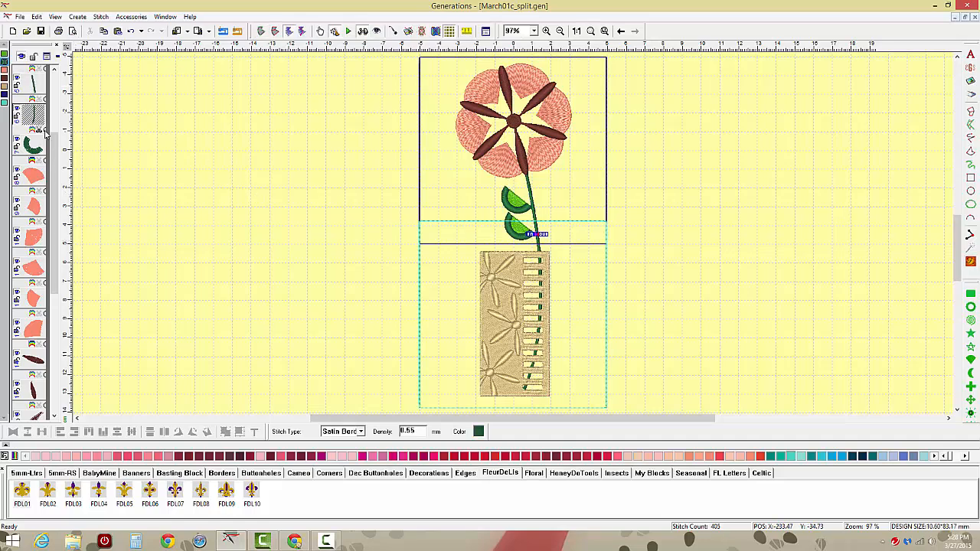
pyautogui.moveTo(53, 149); pyautogui.dragTo(78, 72)
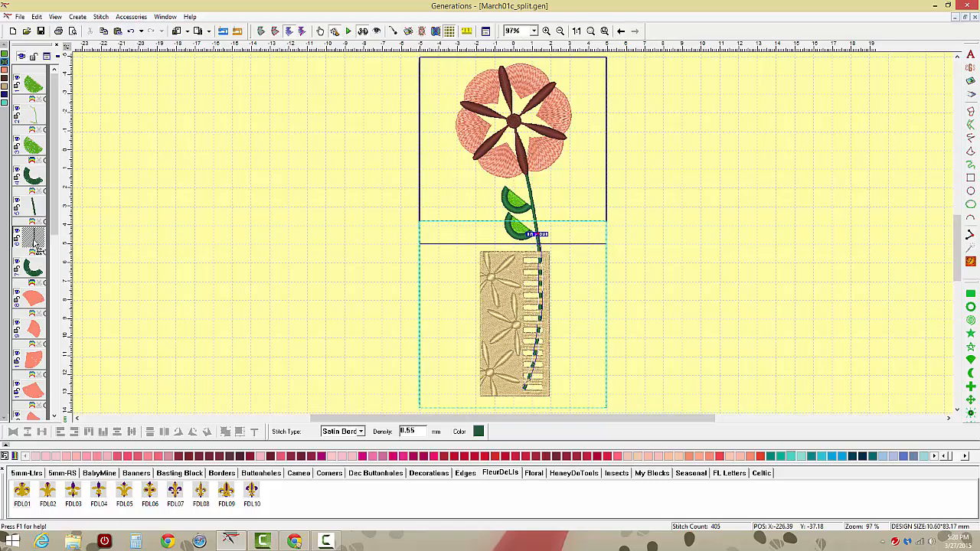
pyautogui.click(31, 268)
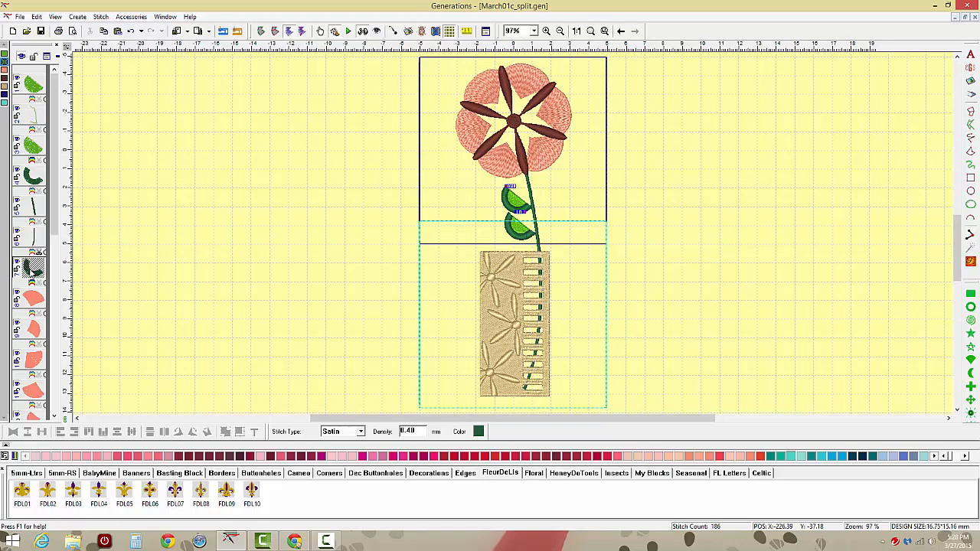
pyautogui.click(34, 203)
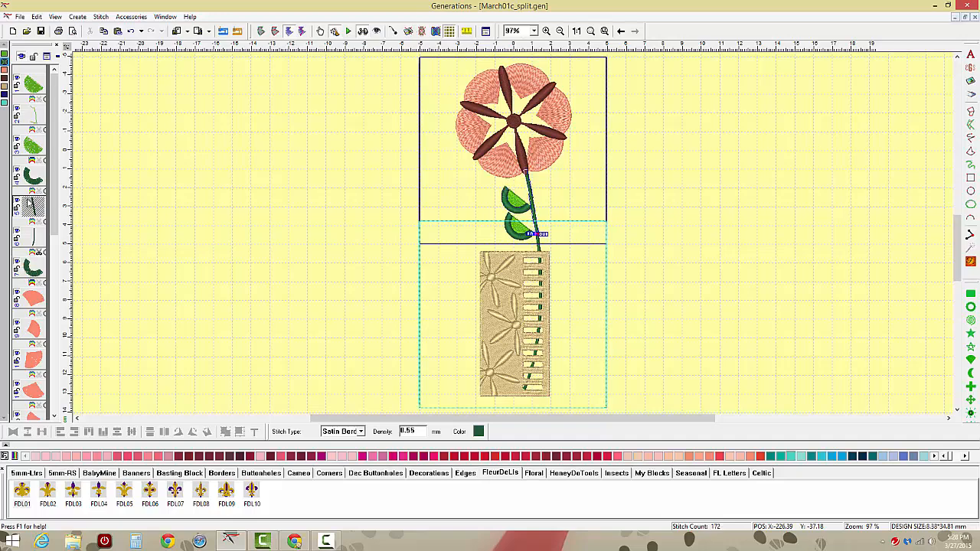
pyautogui.click(33, 240)
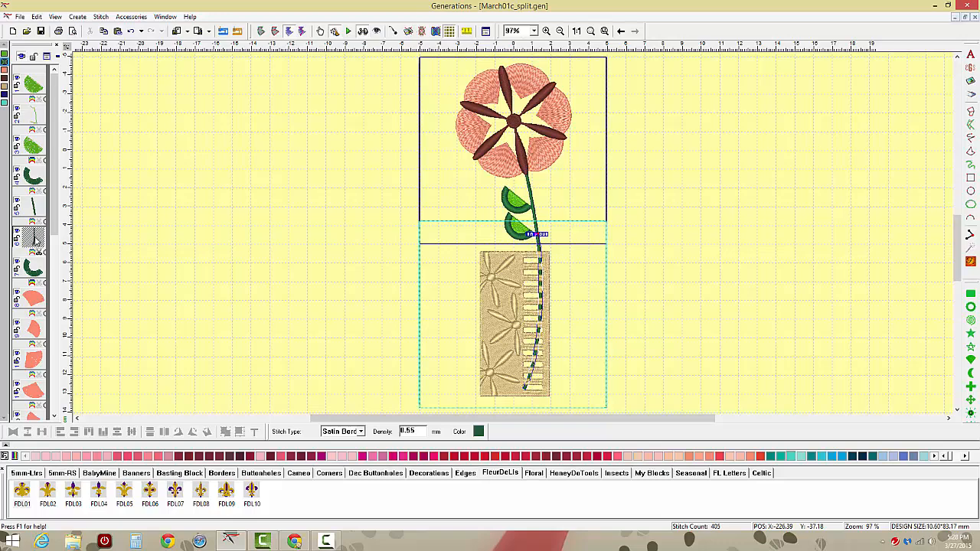
pyautogui.moveTo(33, 241); pyautogui.dragTo(32, 340)
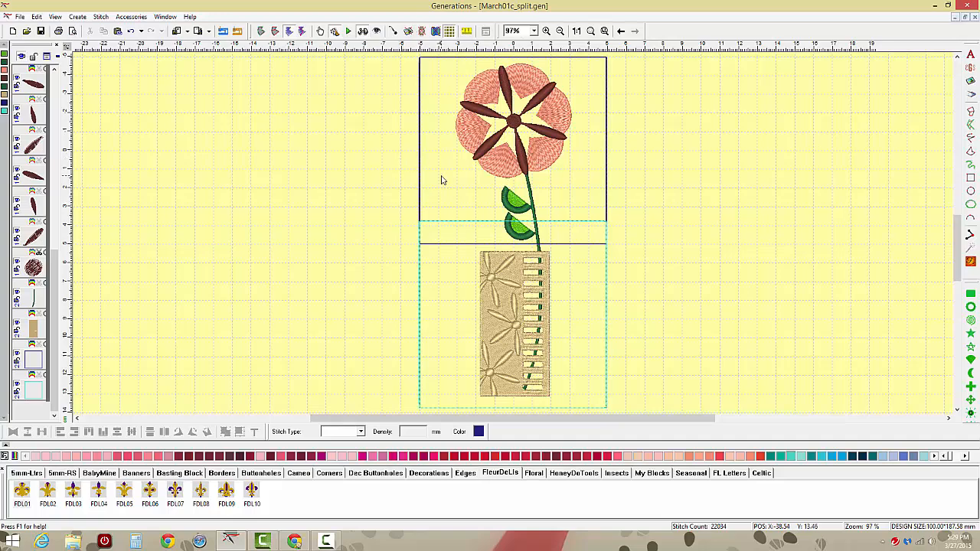
pyautogui.scroll(3, 439, 170)
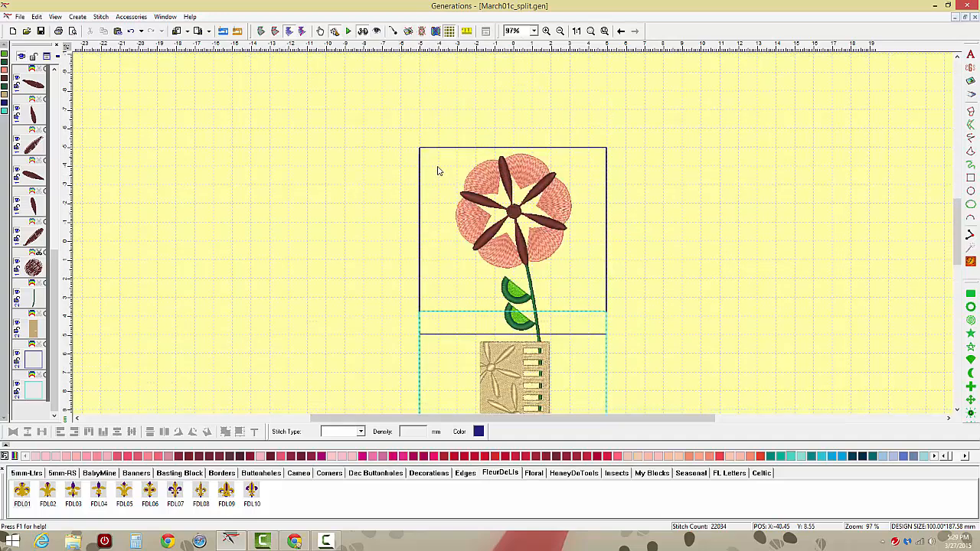
pyautogui.scroll(-3, 438, 170)
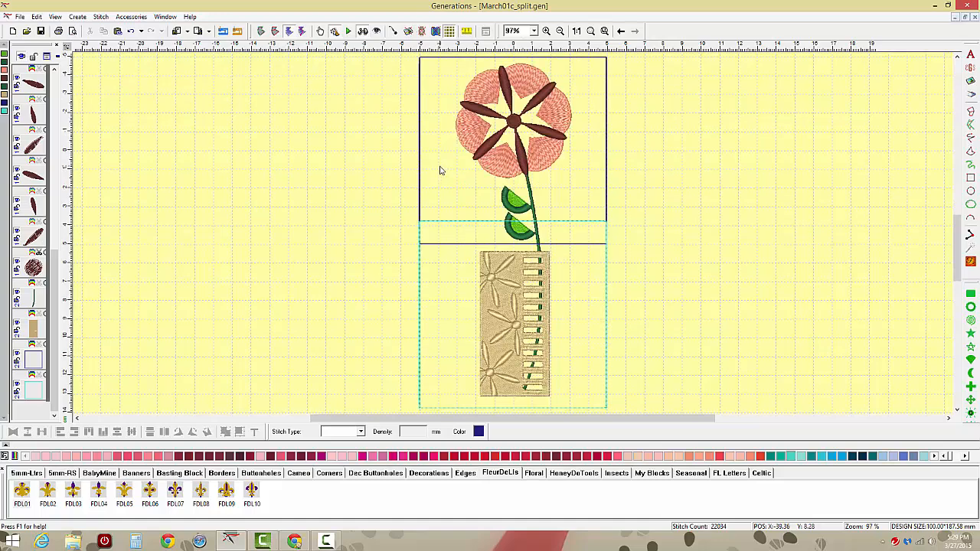
# Copy the flower, leaves, upper stem segment and upper run-stitch rectangle into a new design.
pyautogui.scroll(3, 459, 174)
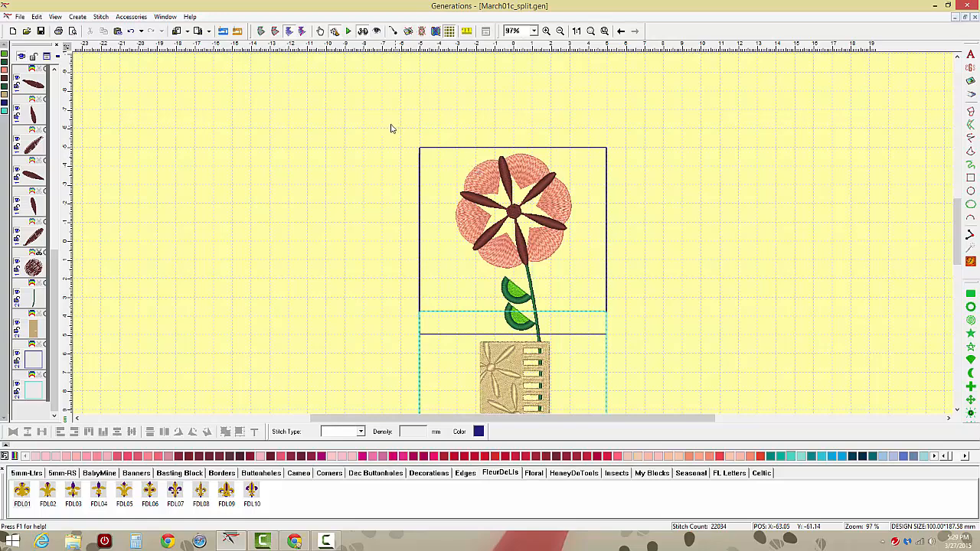
pyautogui.moveTo(368, 125); pyautogui.dragTo(648, 337)
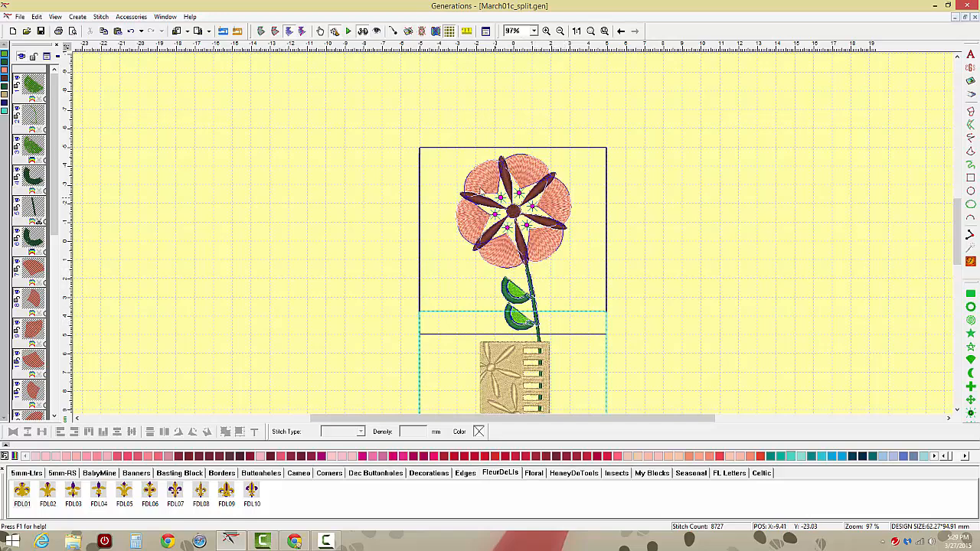
pyautogui.moveTo(354, 122); pyautogui.dragTo(667, 366)
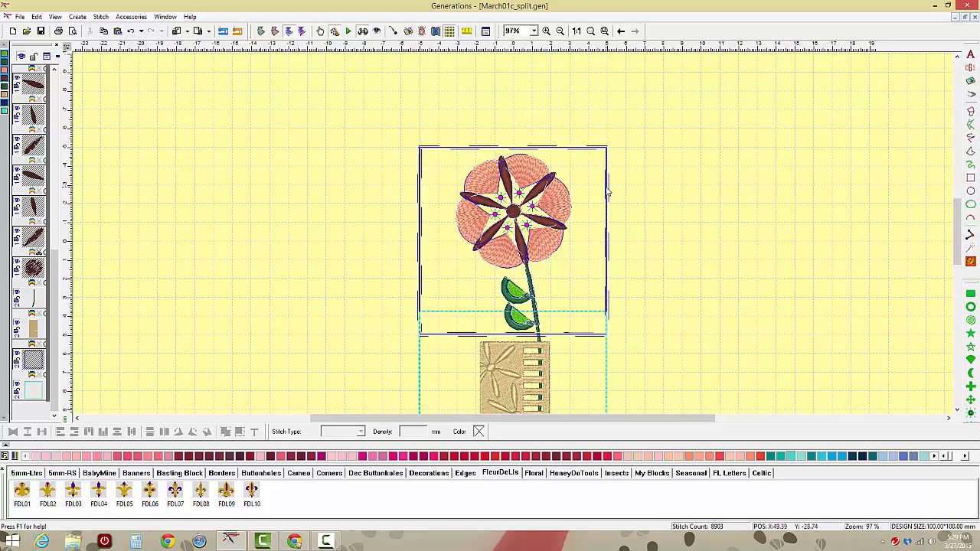
pyautogui.scroll(-2, 590, 237)
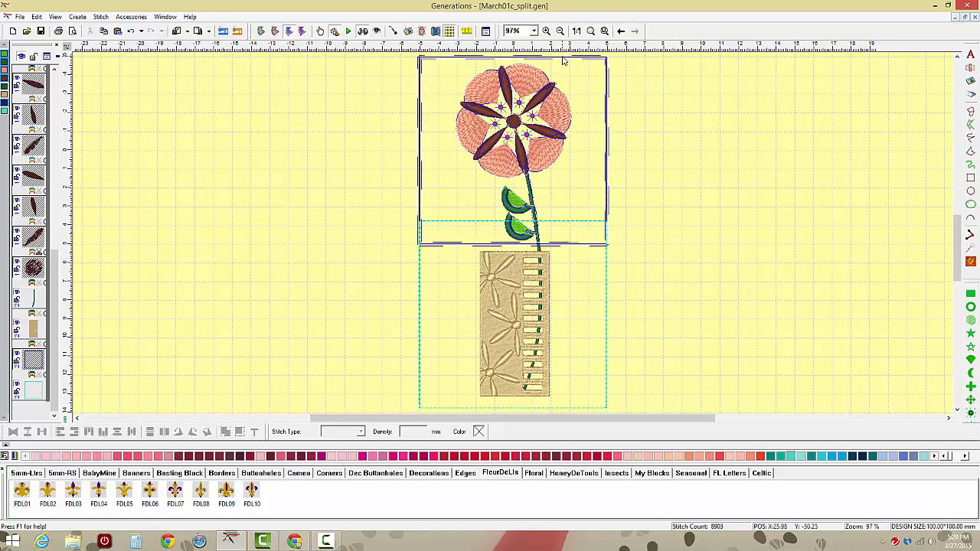
pyautogui.click(14, 32)
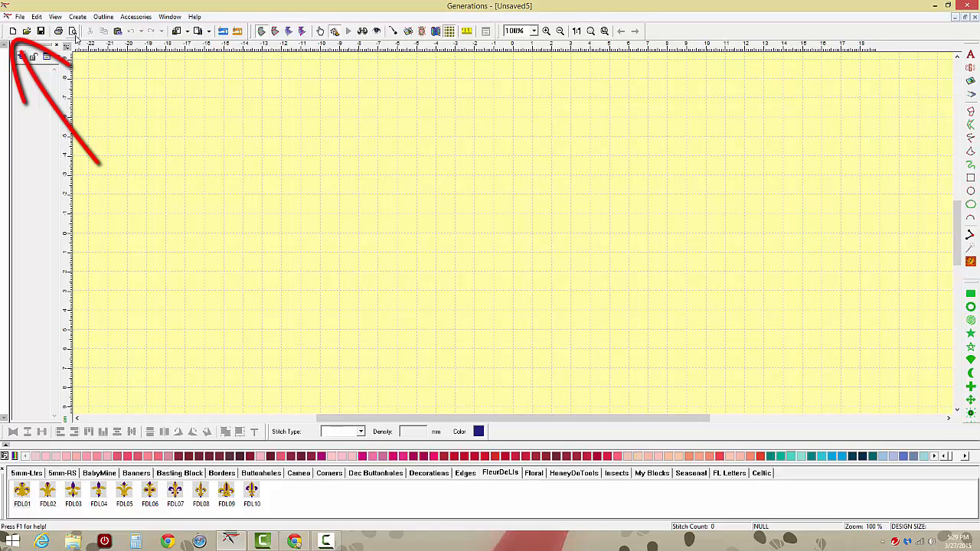
pyautogui.click(118, 31)
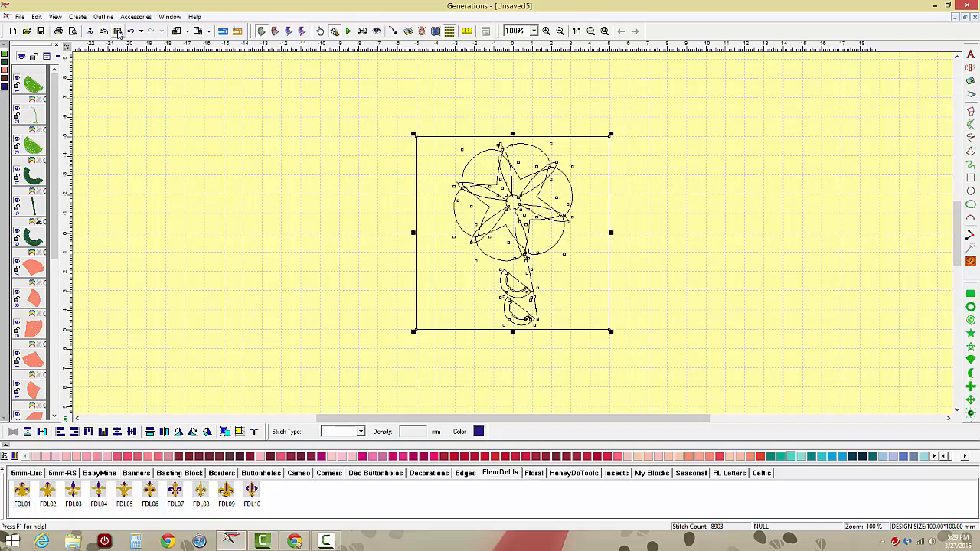
# Generate the stitches for the pasted upper part and group its objects, displaying the group inside the hoop outline.
pyautogui.click(971, 262)
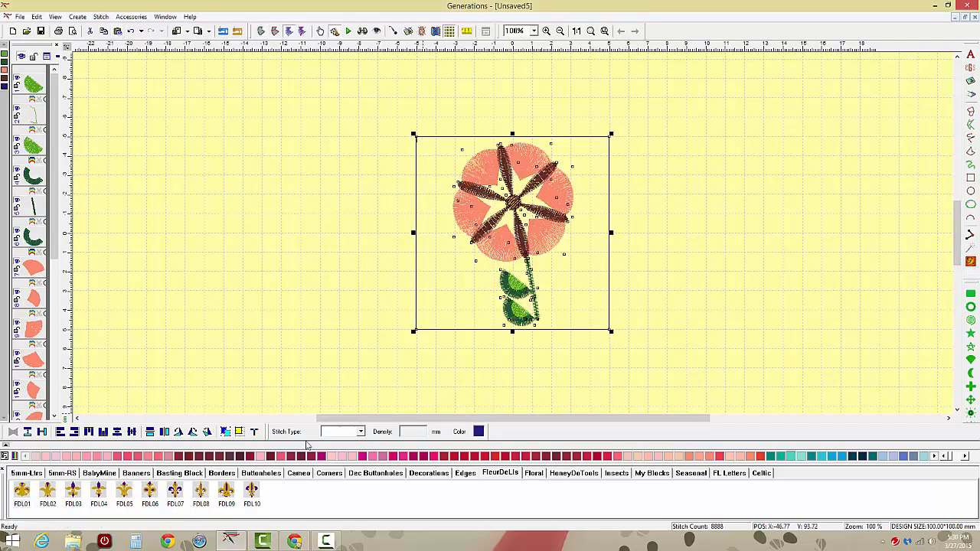
pyautogui.click(226, 433)
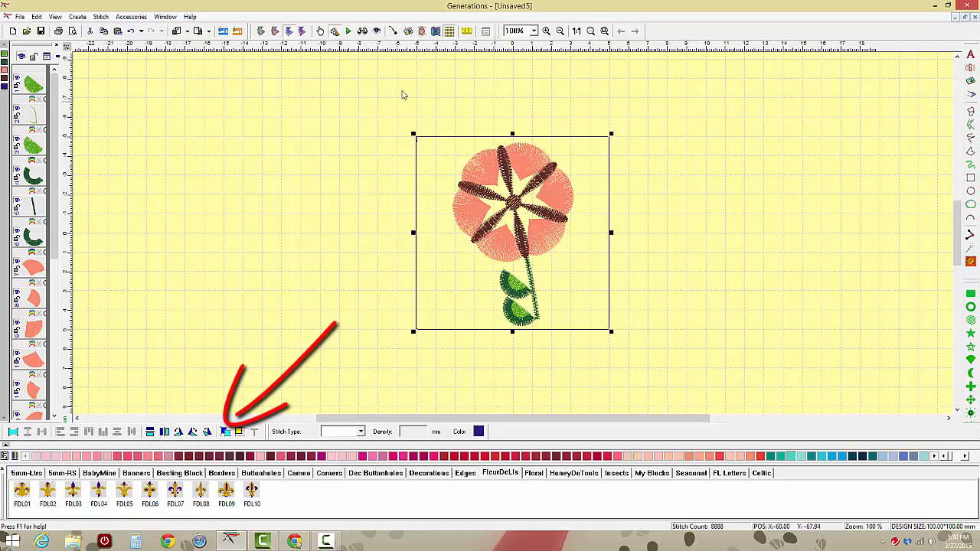
pyautogui.click(423, 33)
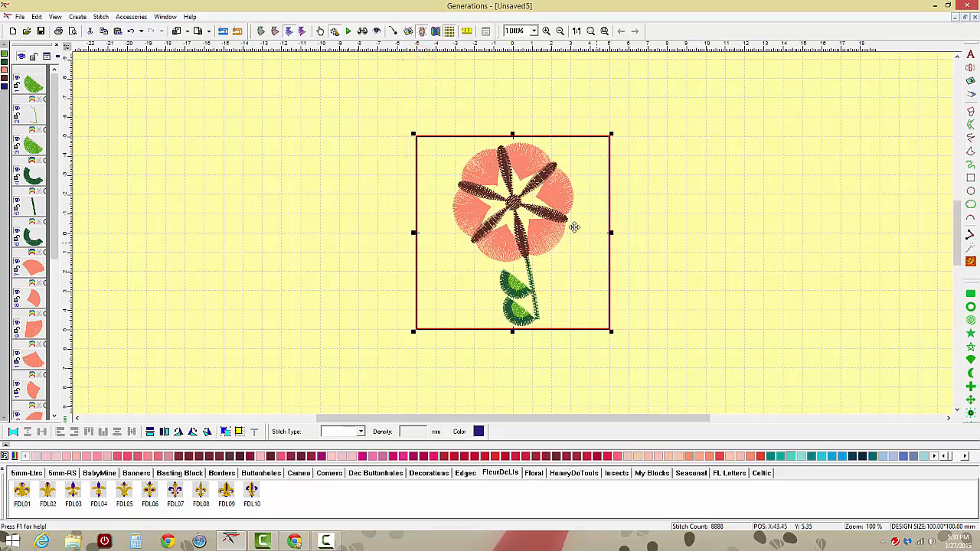
# Return to March01c_split.gen and delete the flower, leaves, upper stem segment and upper rectangle.
pyautogui.click(166, 19)
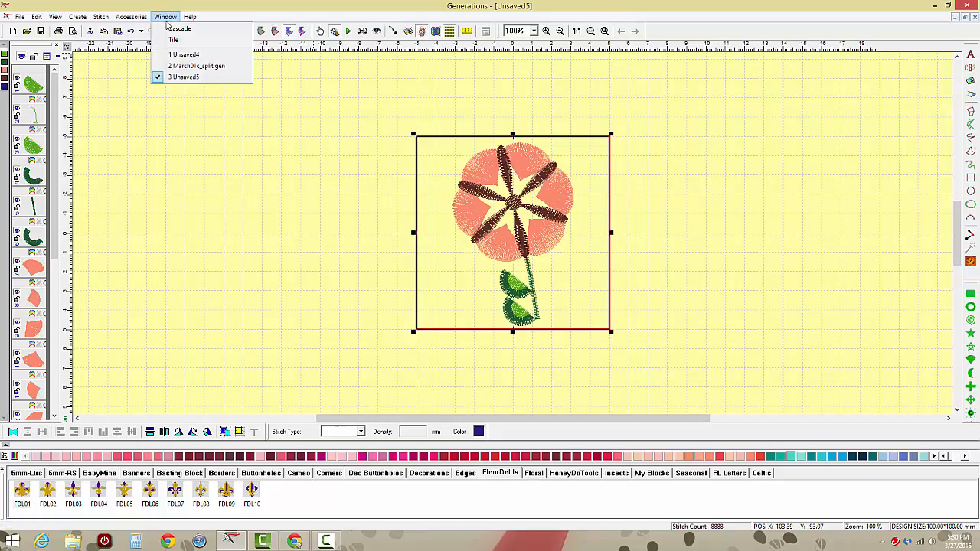
pyautogui.click(176, 66)
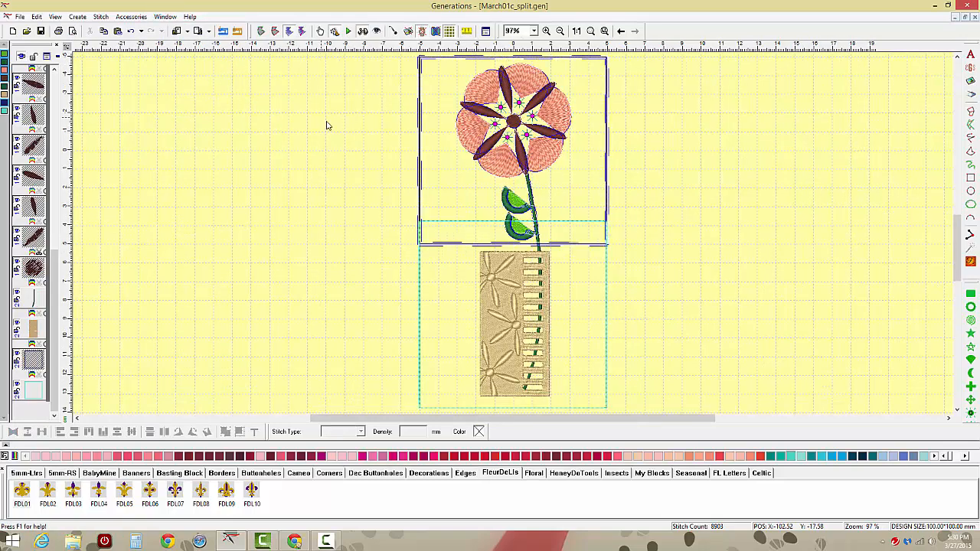
pyautogui.press('Delete')
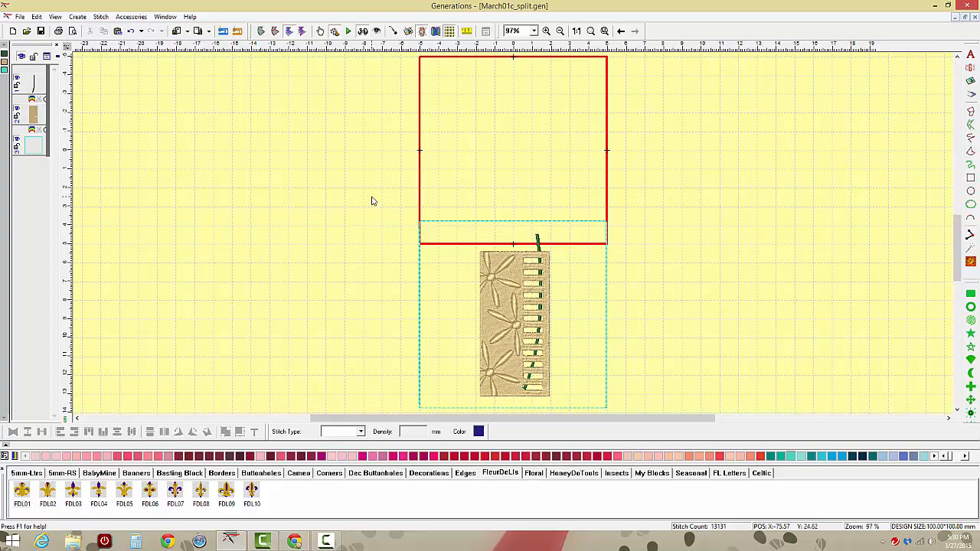
# Group the lower stem segment, vase and lower rectangle, and center the group in the hoop.
pyautogui.moveTo(376, 203); pyautogui.dragTo(636, 398)
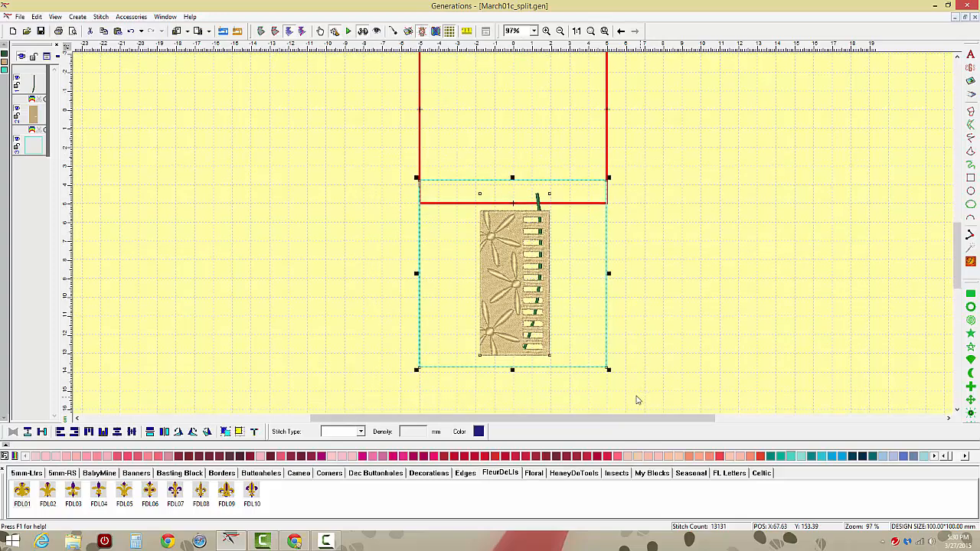
pyautogui.click(225, 433)
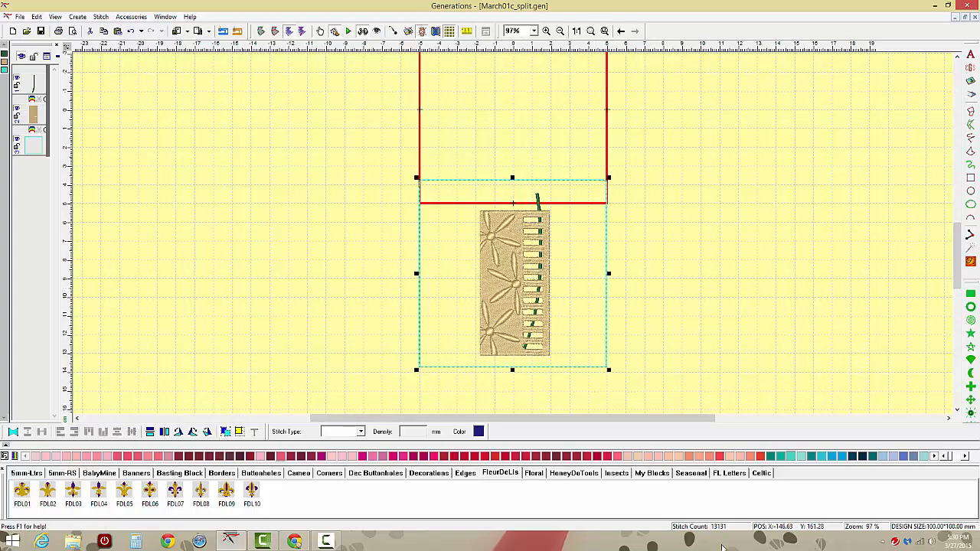
pyautogui.moveTo(509, 291); pyautogui.dragTo(517, 229)
pyautogui.hotkey('ctrl', 'z')
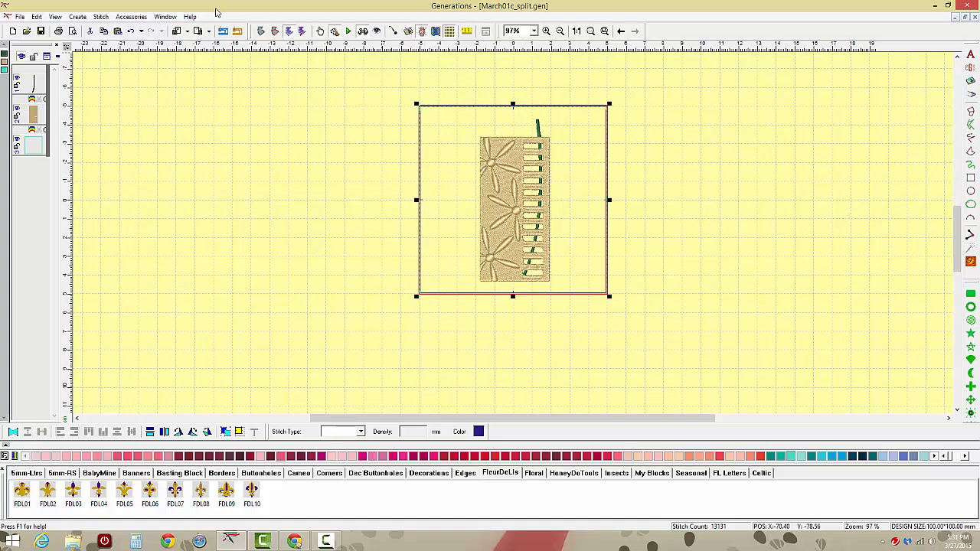
# Compare the upper hooping in Unsaved5 with the lower hooping in March01c_split.gen.
pyautogui.click(165, 16)
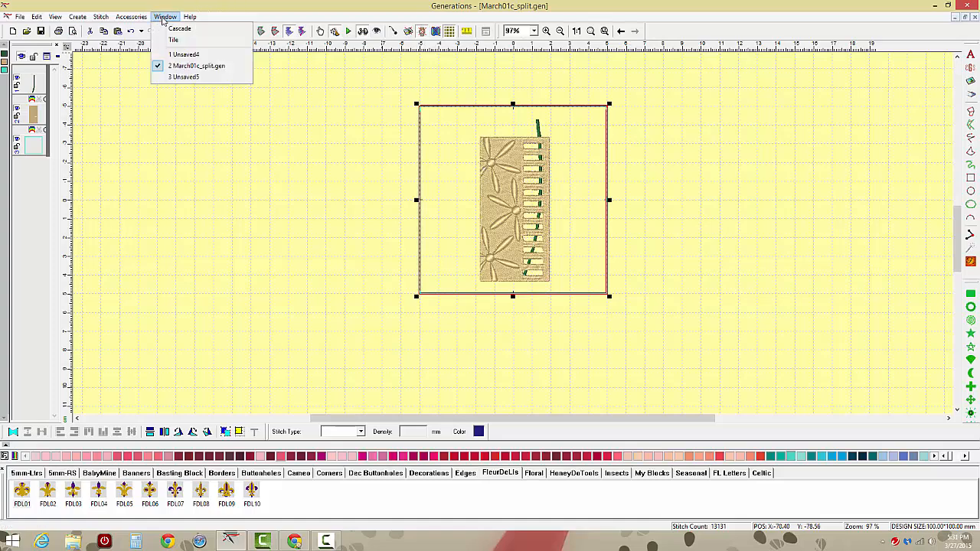
pyautogui.click(188, 77)
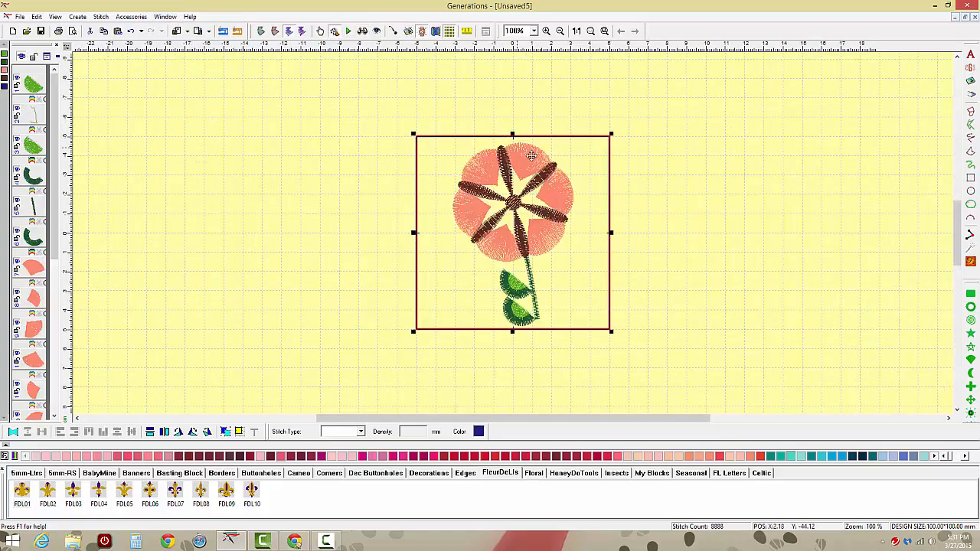
pyautogui.click(170, 16)
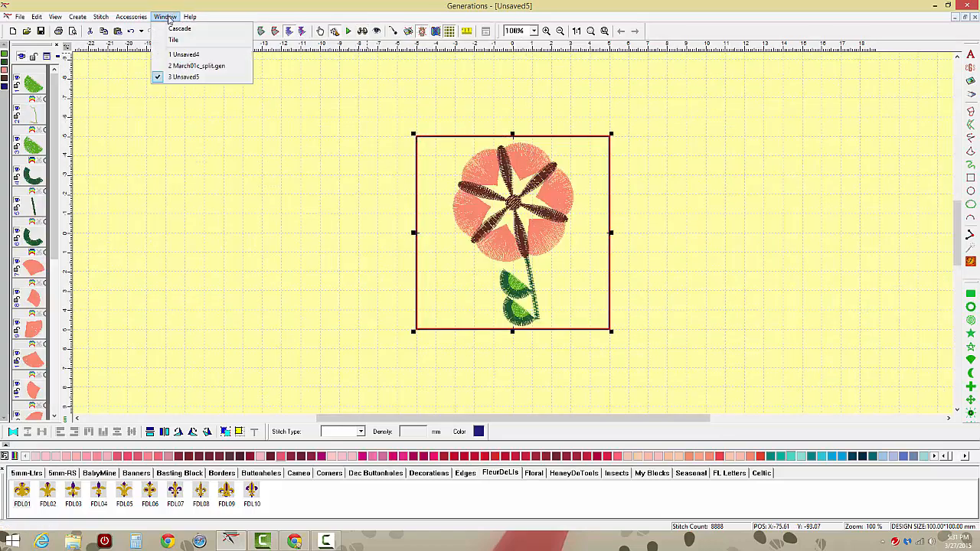
pyautogui.click(192, 66)
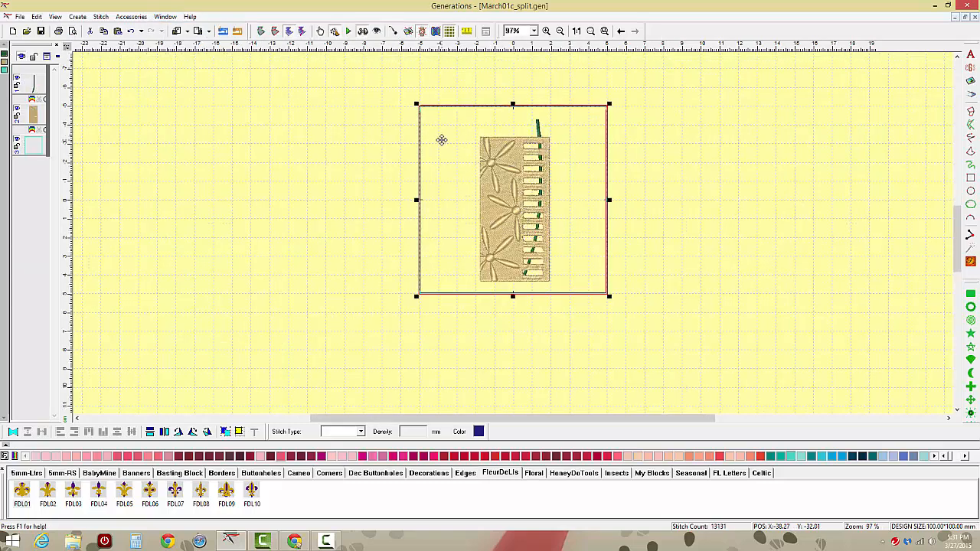
# Delete the run-stitch rectangle around the vase and save the lower part as March01c_split_b.gen.
pyautogui.click(44, 143)
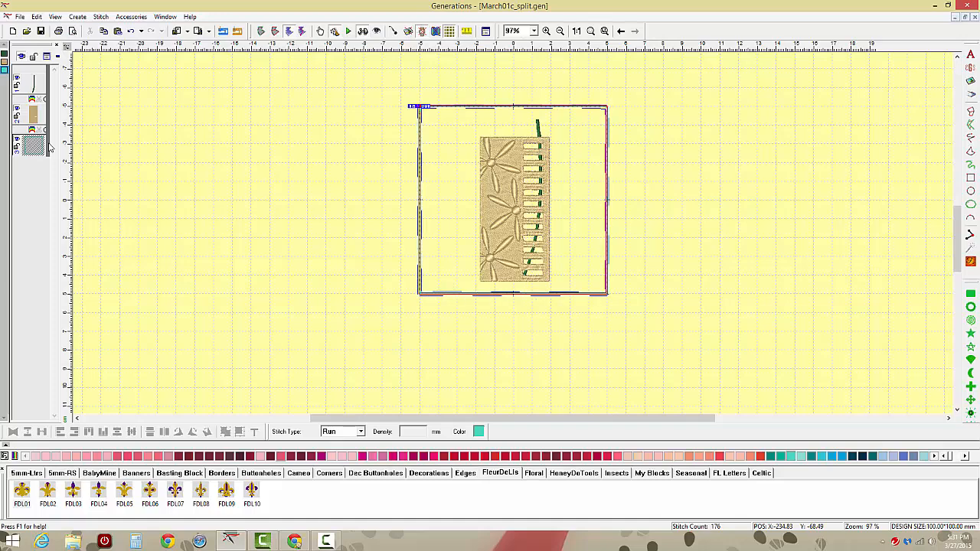
pyautogui.press('Delete')
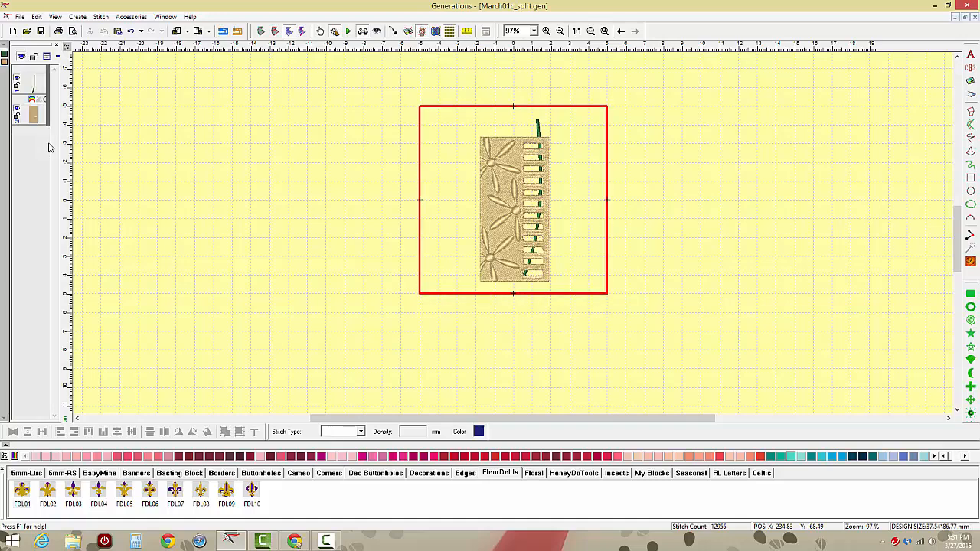
pyautogui.click(21, 16)
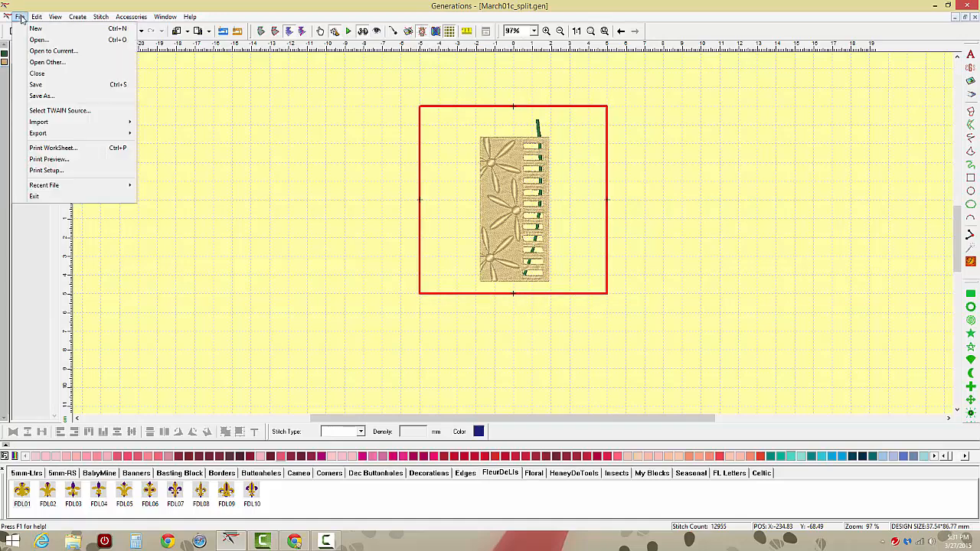
pyautogui.click(42, 96)
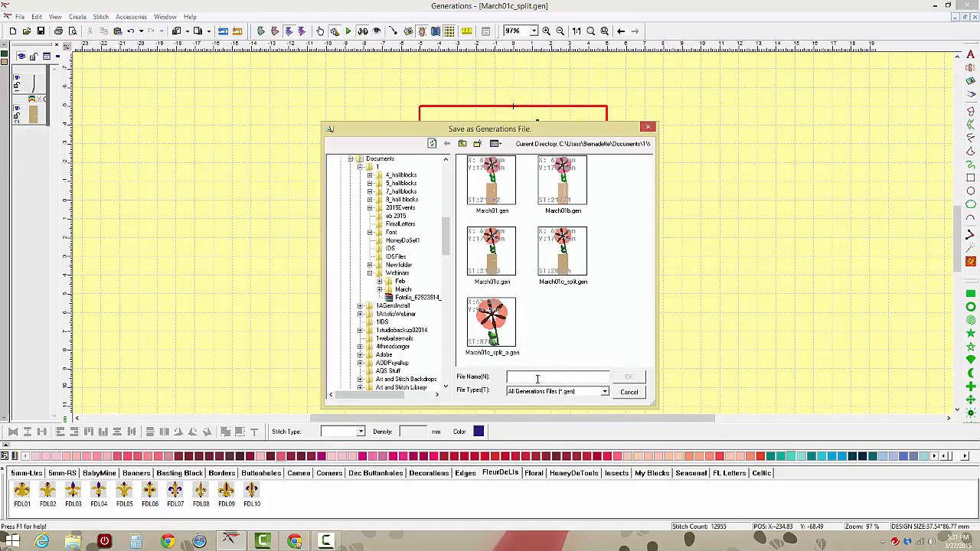
pyautogui.click(498, 321)
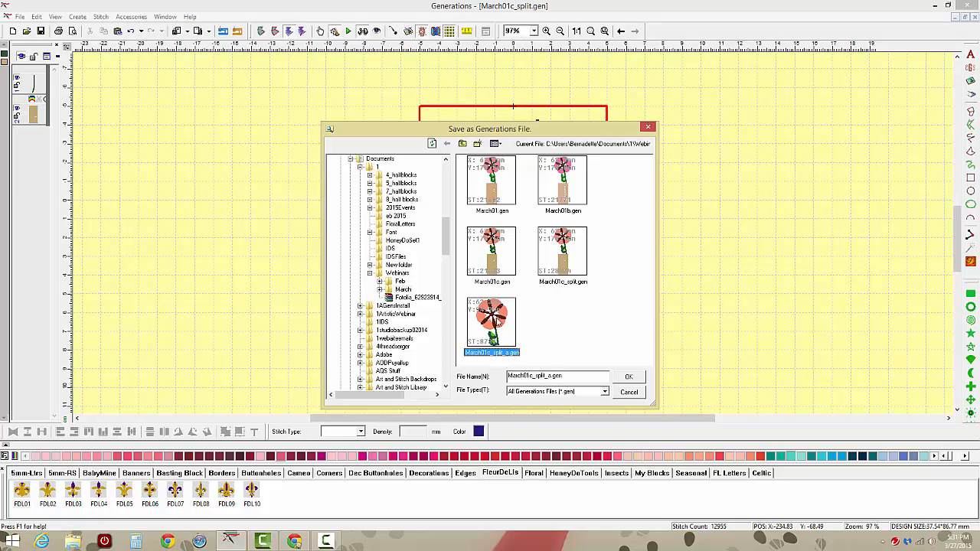
pyautogui.click(550, 376)
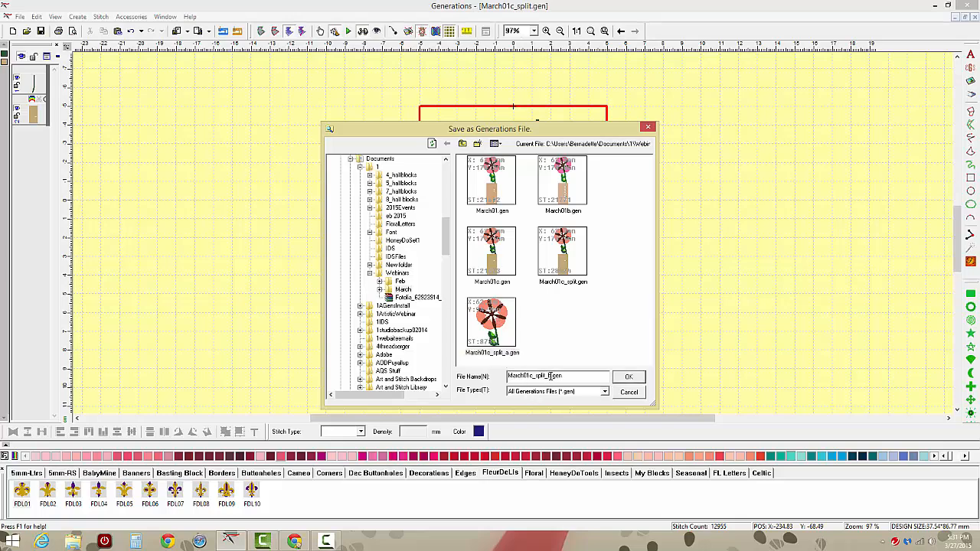
pyautogui.click(629, 377)
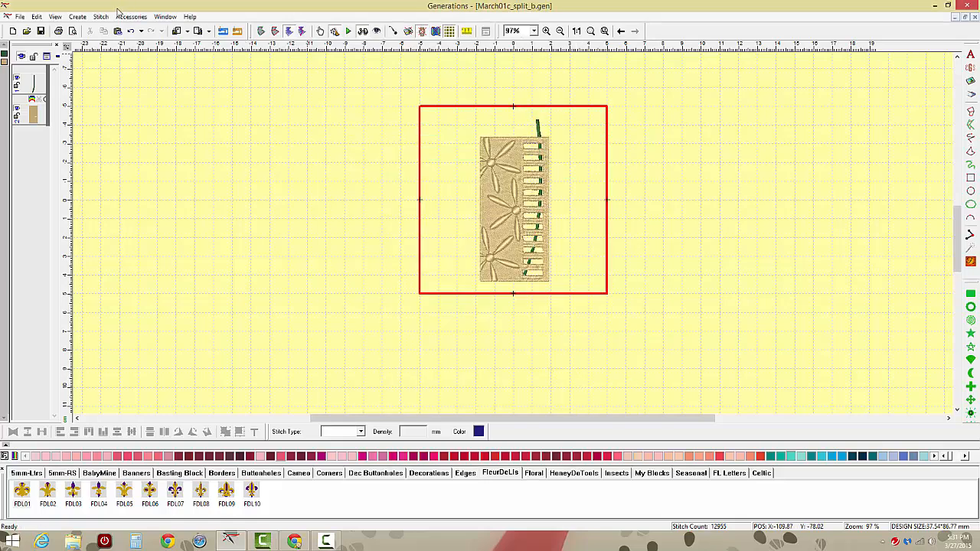
# Set up the print worksheet with the title Partb and Print Hoop enabled, keeping the extra 100% placement template.
pyautogui.click(18, 17)
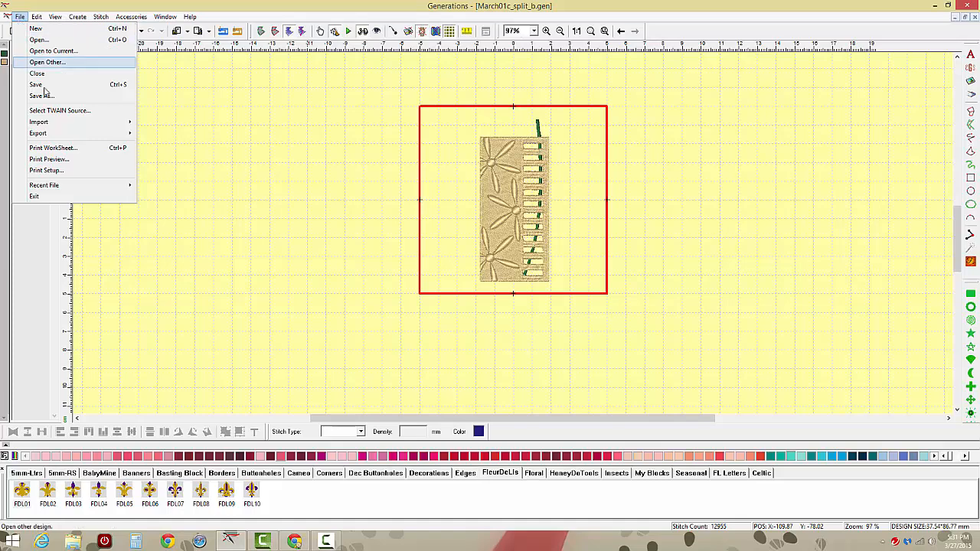
pyautogui.click(68, 161)
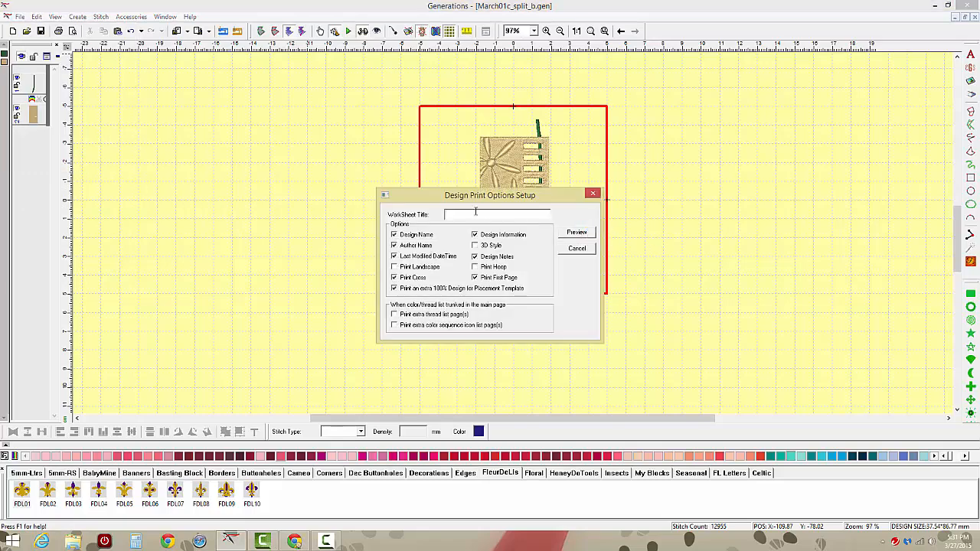
pyautogui.write('Part')
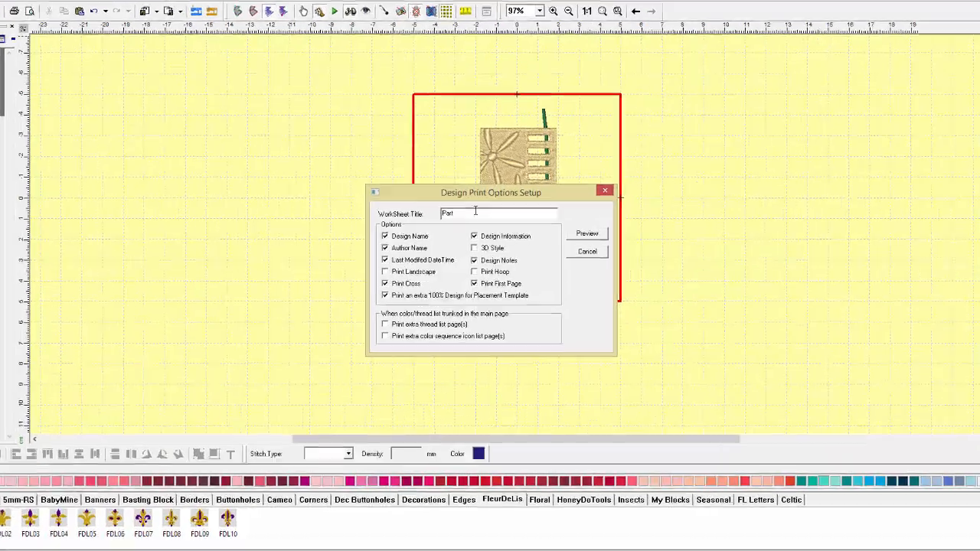
pyautogui.write('b')
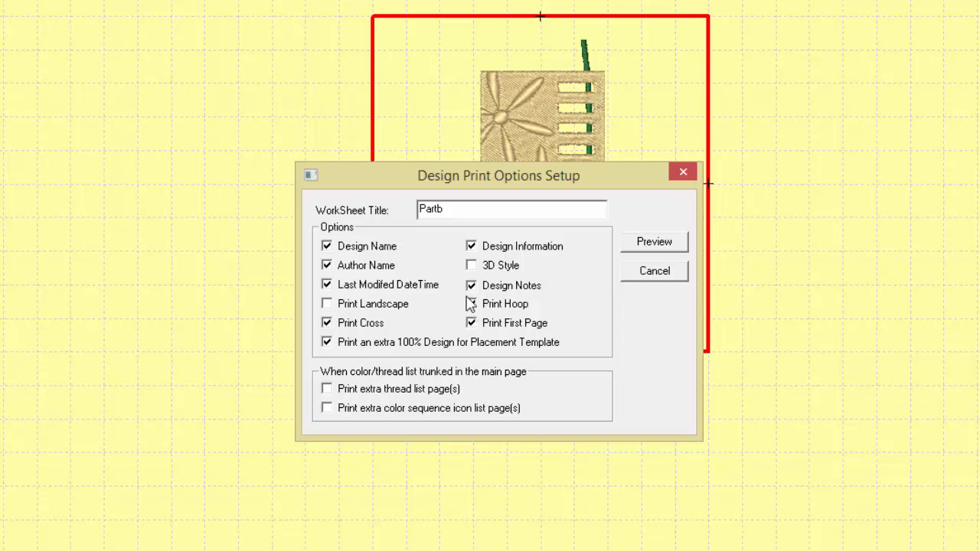
pyautogui.click(327, 342)
# Preview the worksheet and its 100% placement template page, checking the hoop and center cross, and close the preview.
pyautogui.click(649, 245)
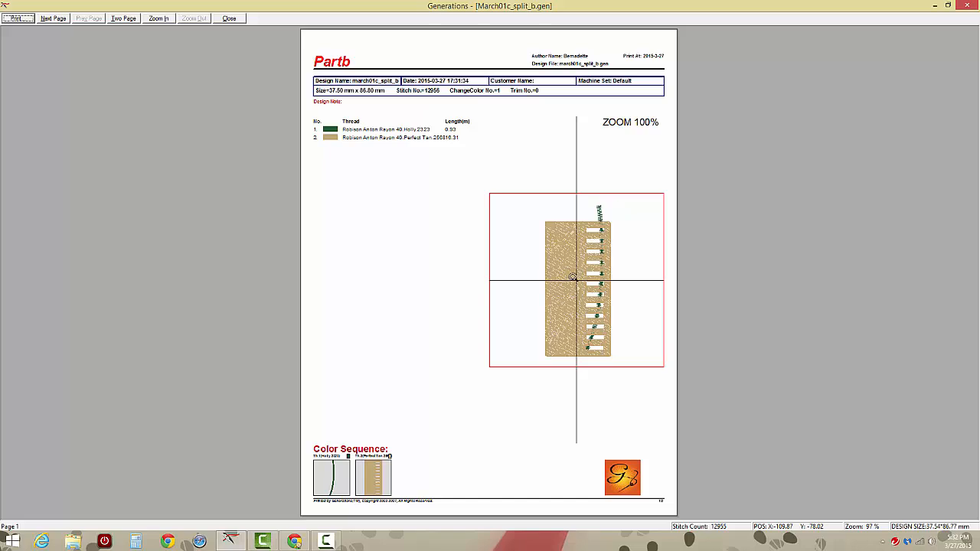
pyautogui.click(44, 18)
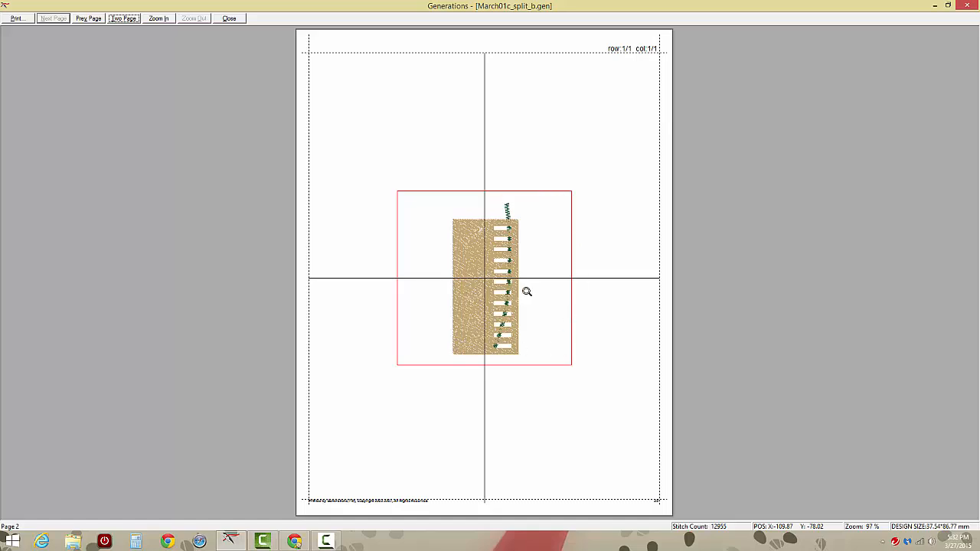
pyautogui.click(229, 18)
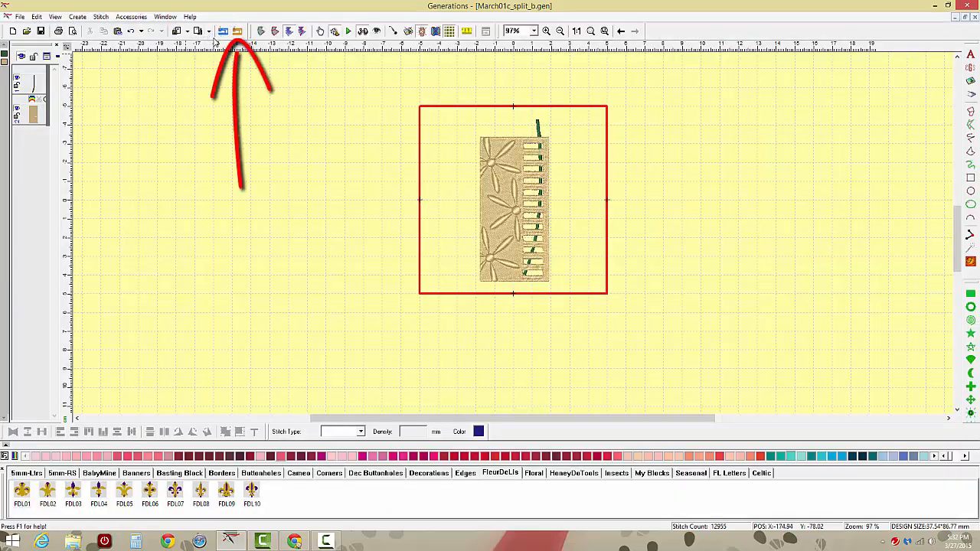
# Look through the machine stitch file formats offered for saving the lower part, and cancel the save.
pyautogui.click(237, 30)
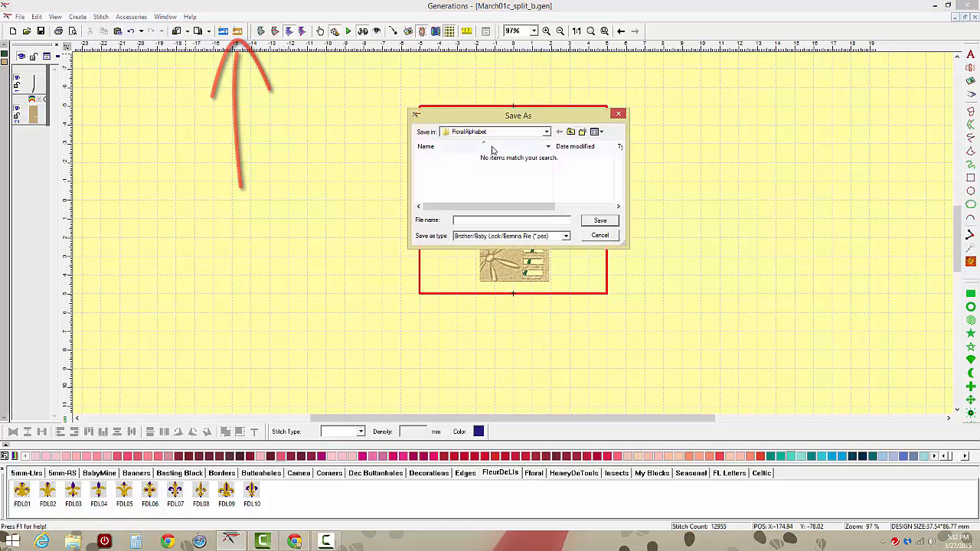
pyautogui.click(566, 236)
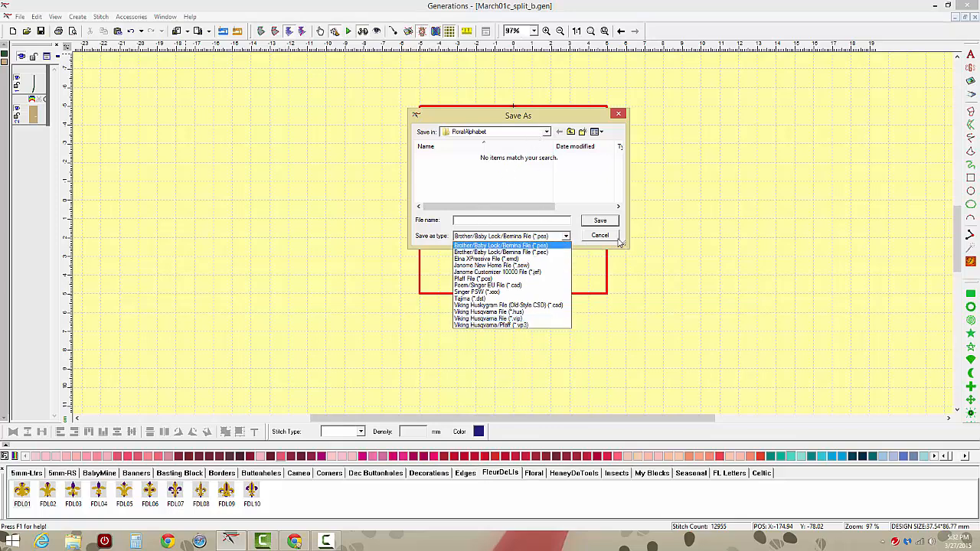
pyautogui.click(611, 240)
pyautogui.click(611, 240)
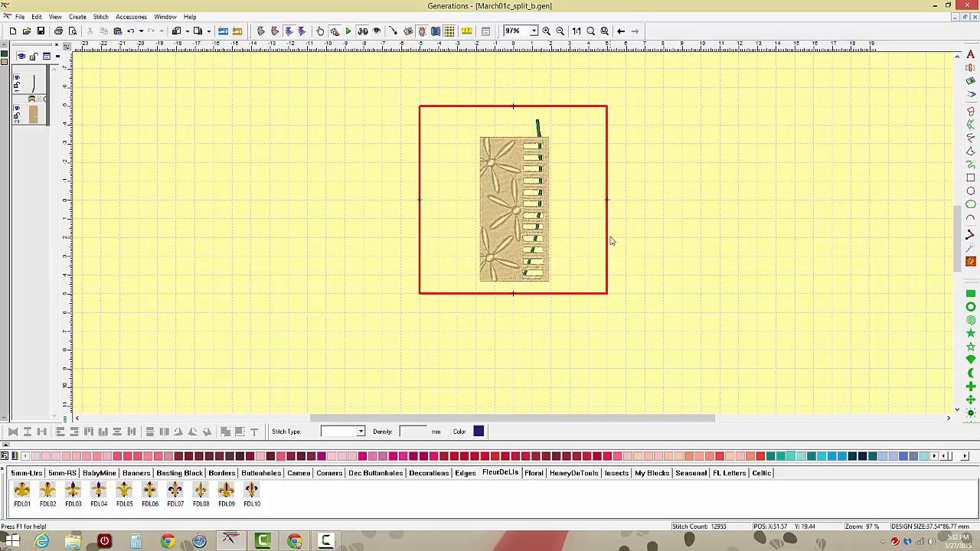
# Switch to the upper flower design in Unsaved5 and save it as March01c_split_a.gen, overwriting the existing file.
pyautogui.click(165, 16)
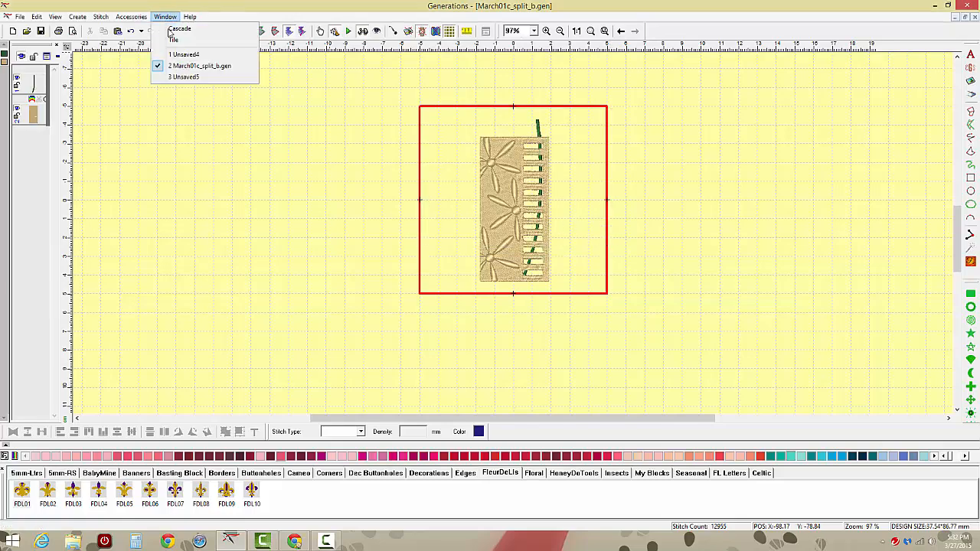
pyautogui.click(183, 78)
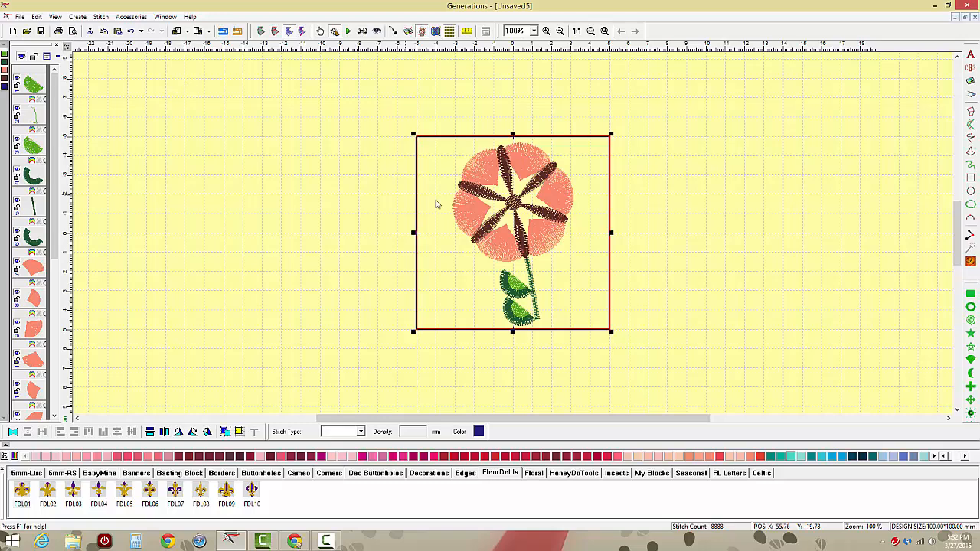
pyautogui.click(20, 16)
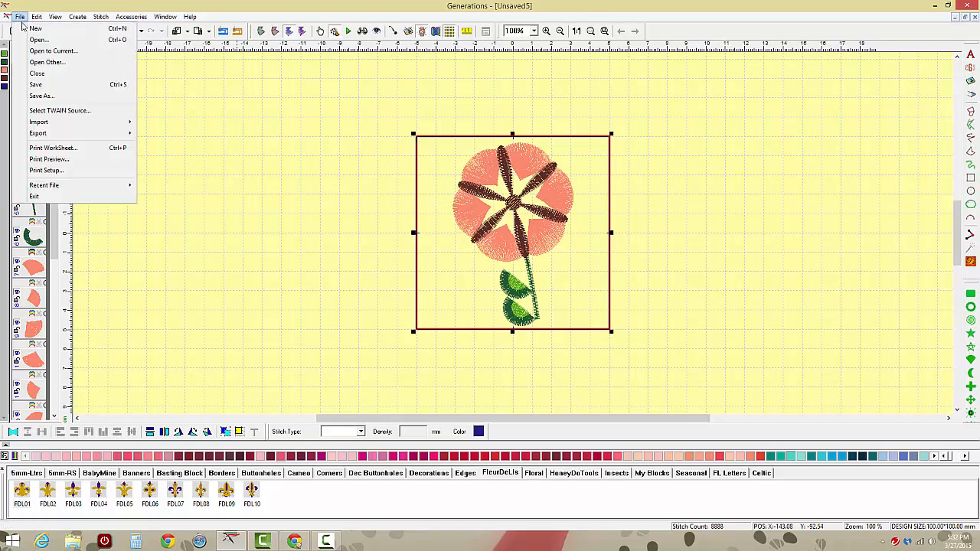
pyautogui.click(38, 95)
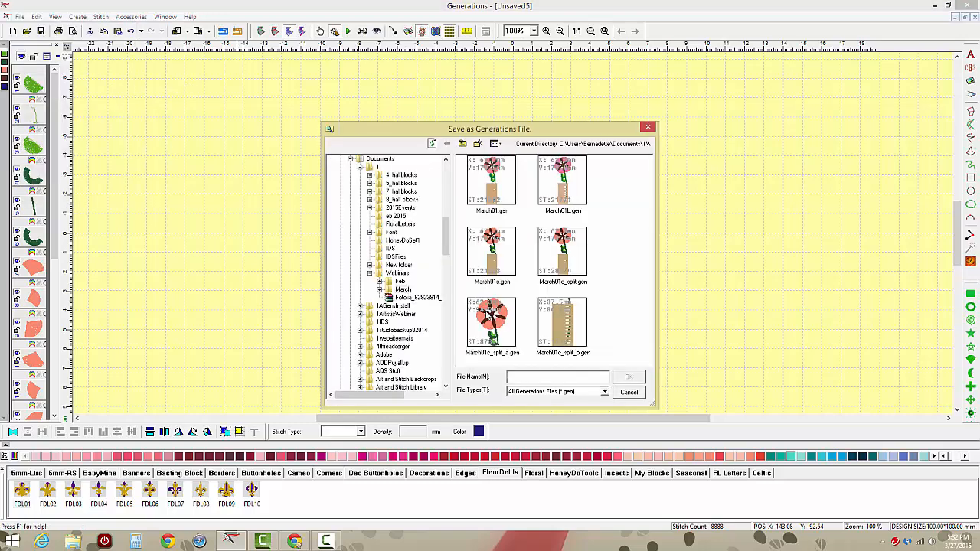
pyautogui.click(490, 314)
pyautogui.click(628, 377)
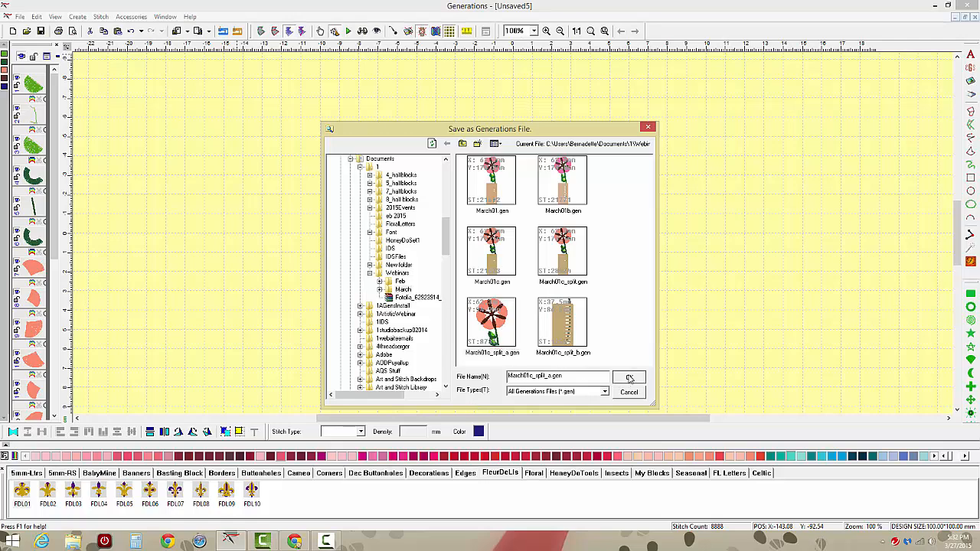
pyautogui.click(536, 297)
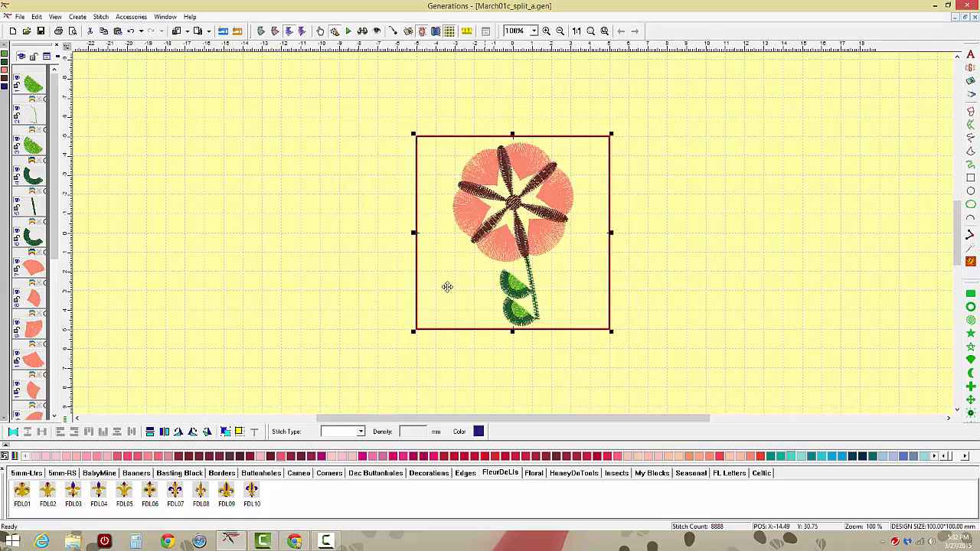
# Delete the blue run-stitch rectangle around the flower and save the upper part over March01c_split_a.gen.
pyautogui.click(4, 86)
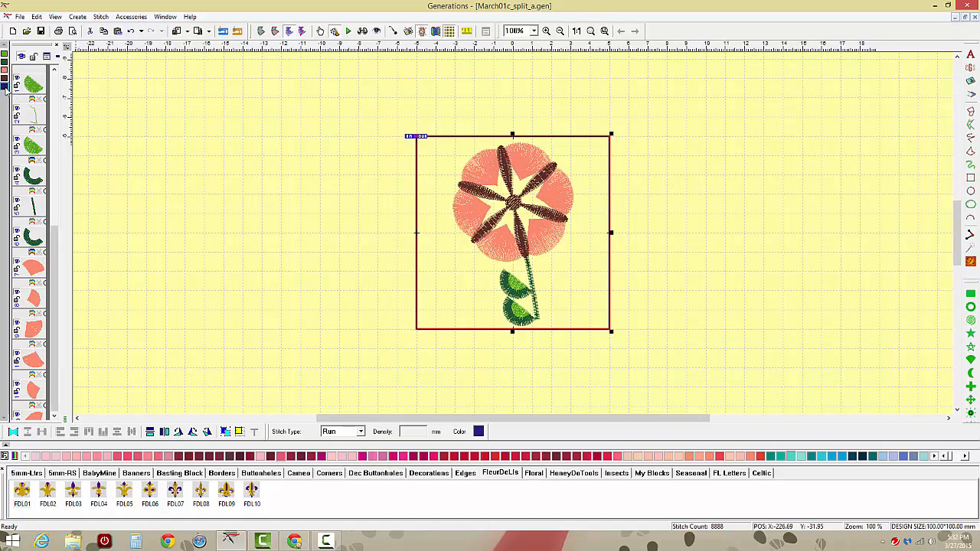
pyautogui.press('Delete')
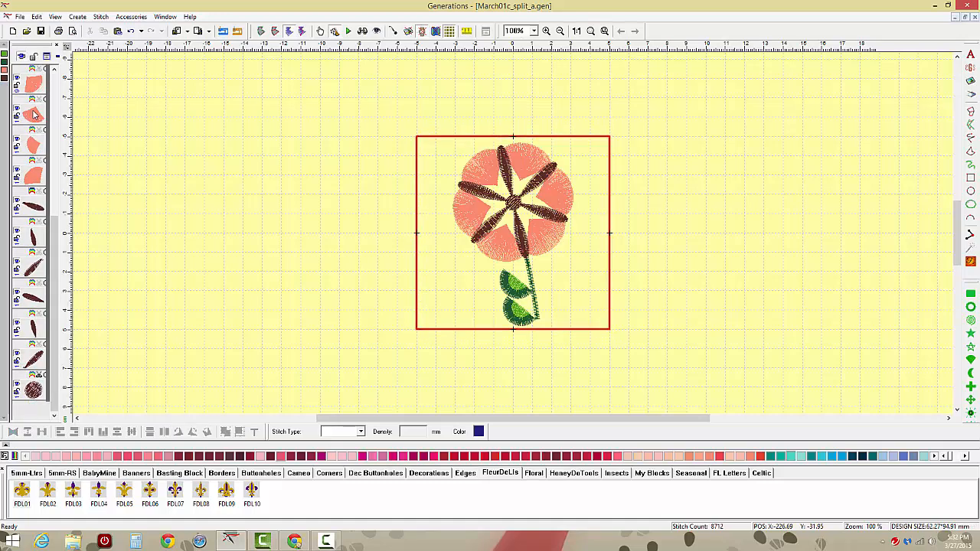
pyautogui.click(19, 16)
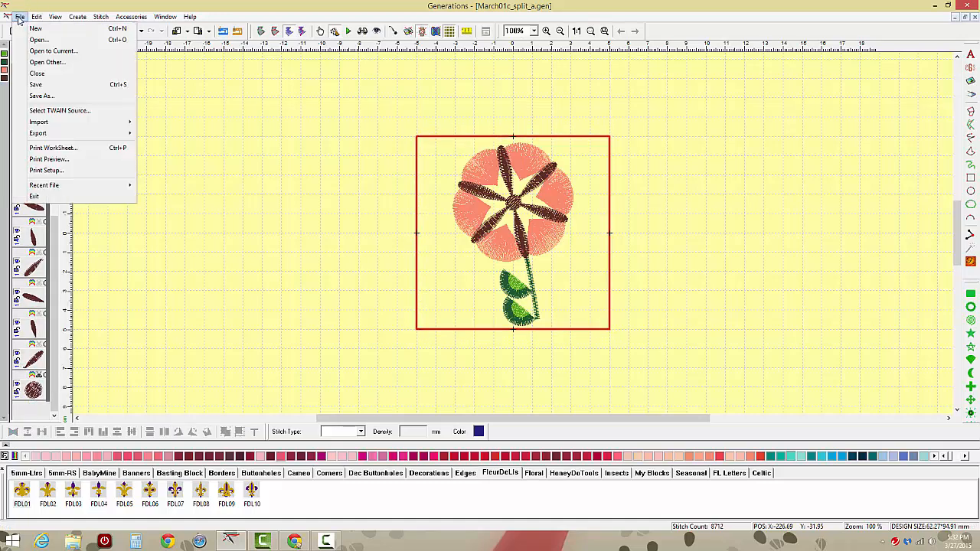
pyautogui.click(35, 96)
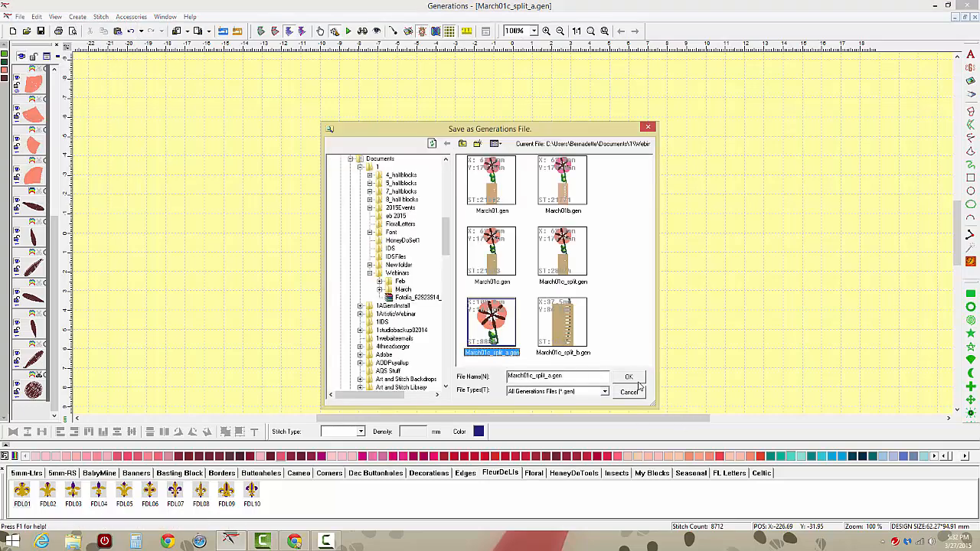
pyautogui.click(640, 380)
pyautogui.click(543, 297)
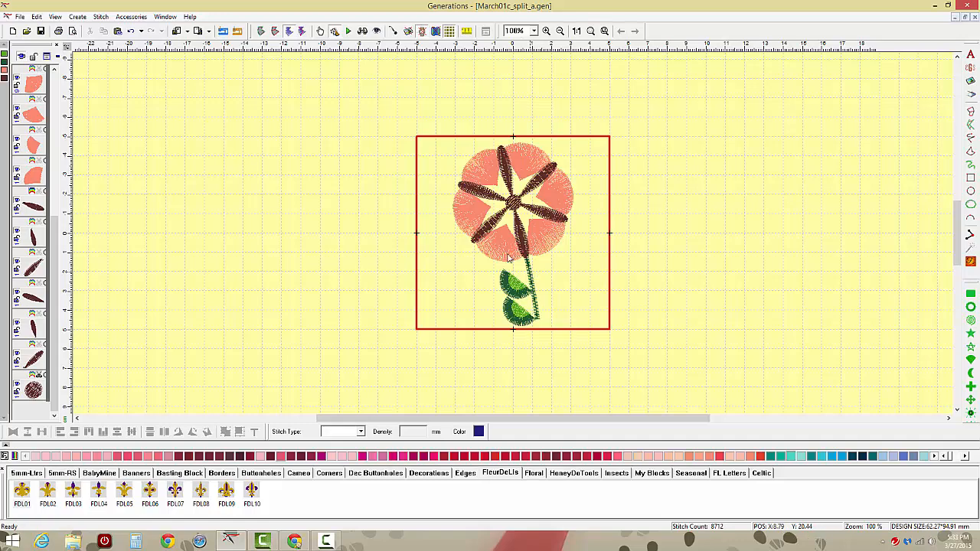
# Preview the upper part's worksheet and 100% placement template page with Print Hoop enabled, and close the preview.
pyautogui.click(23, 17)
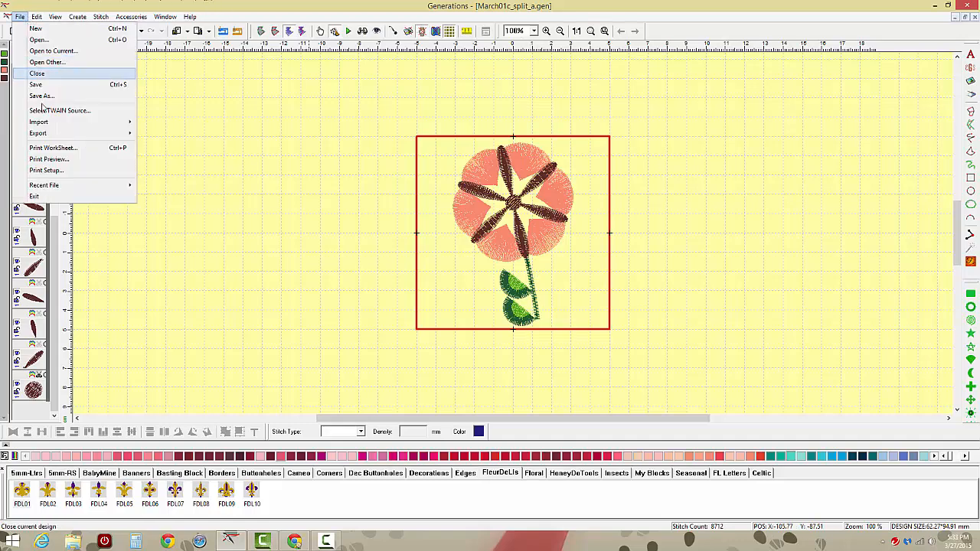
pyautogui.click(46, 159)
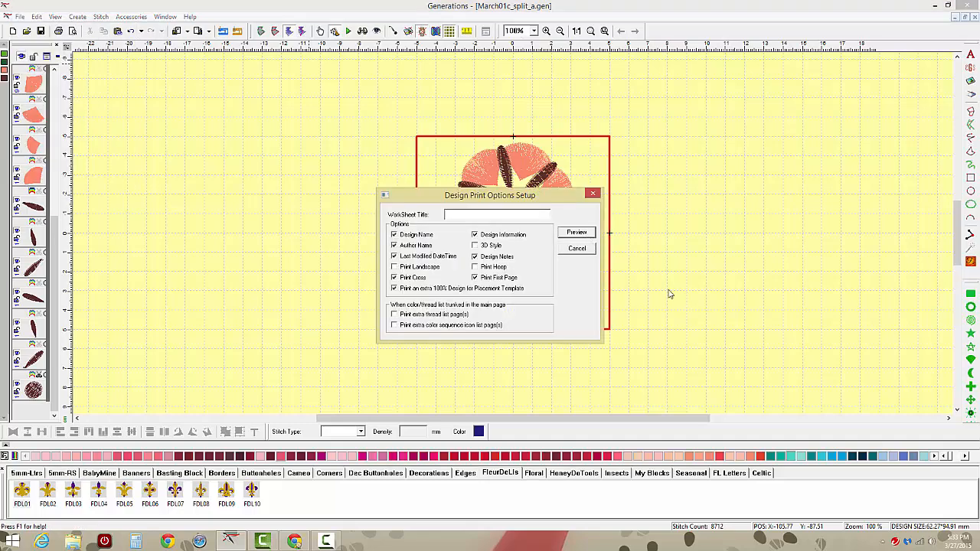
pyautogui.click(475, 267)
pyautogui.click(582, 233)
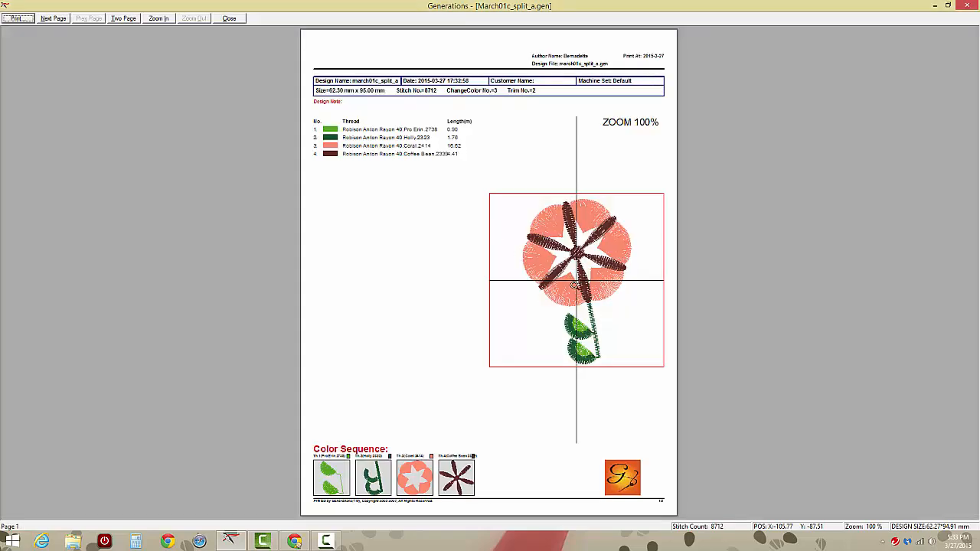
pyautogui.click(53, 18)
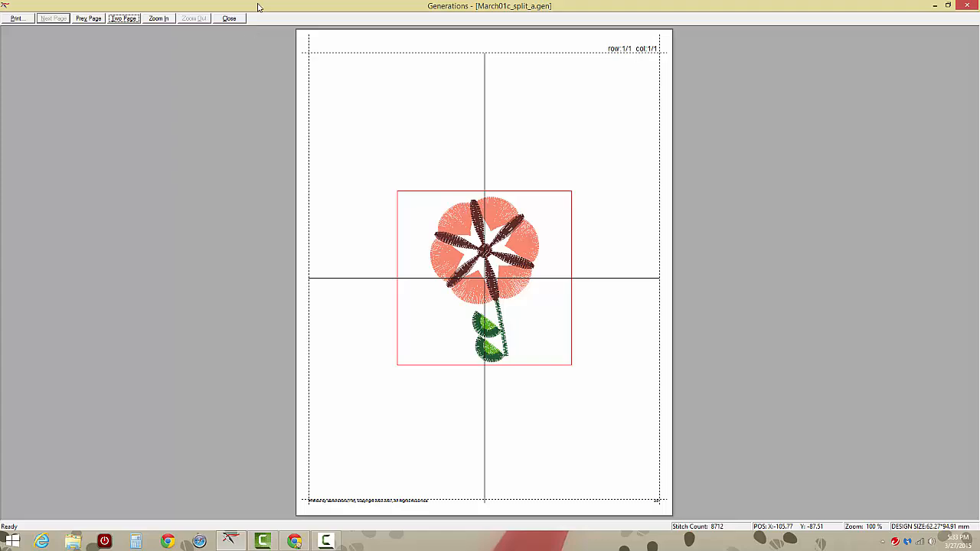
pyautogui.click(230, 19)
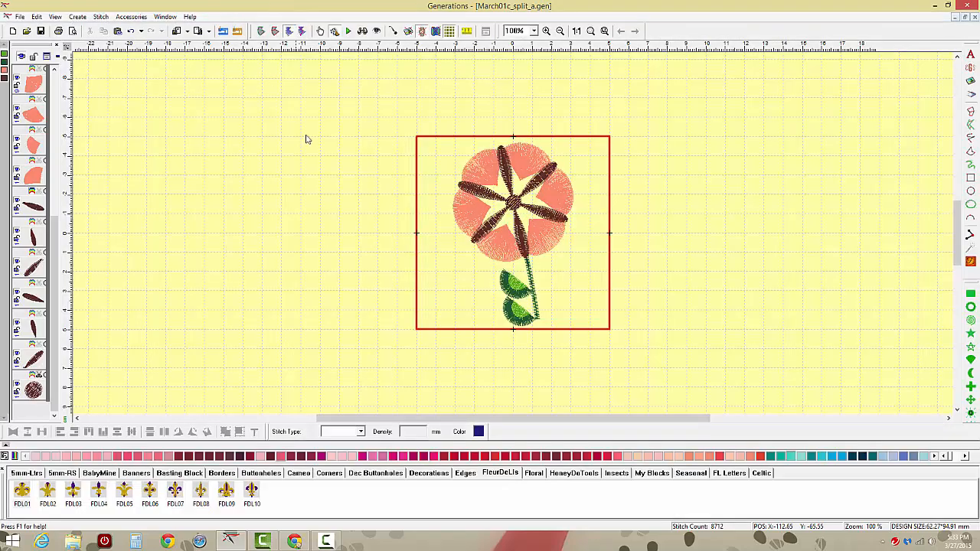
# Check the machine stitch file formats available for the upper flower part, and cancel the save.
pyautogui.click(237, 31)
pyautogui.click(564, 237)
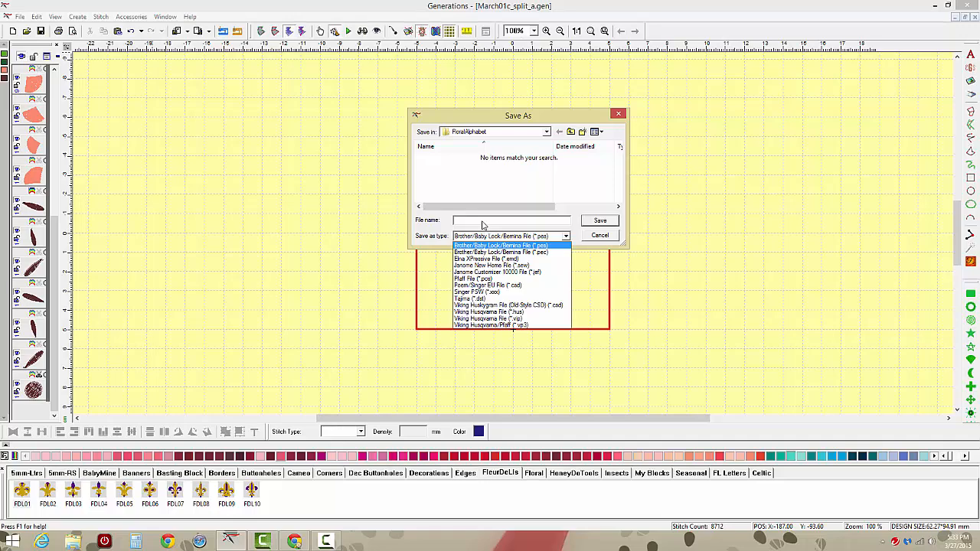
pyautogui.click(584, 237)
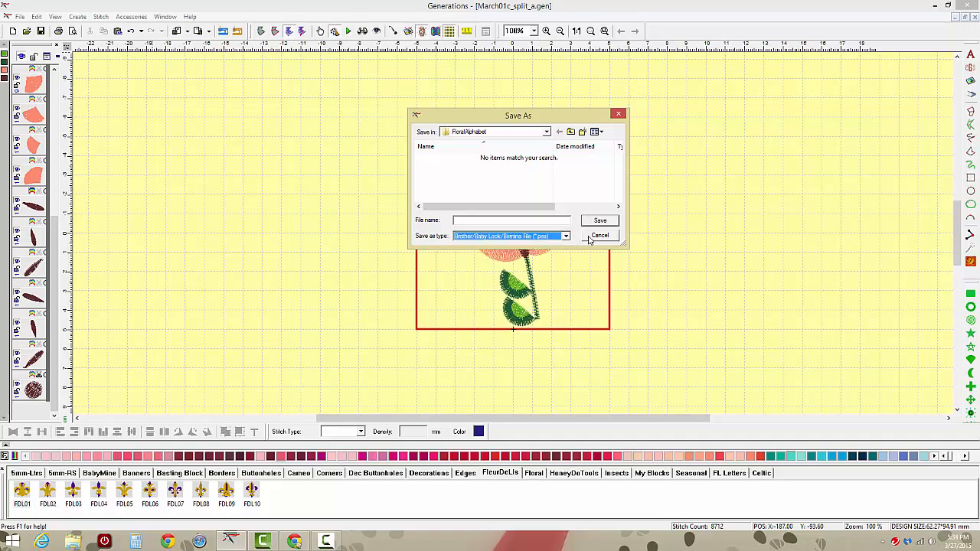
pyautogui.click(588, 237)
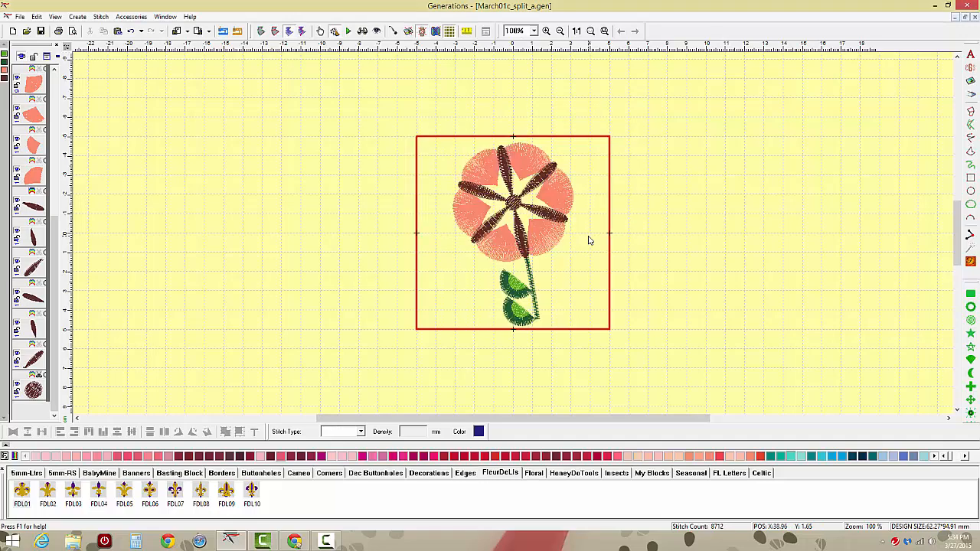